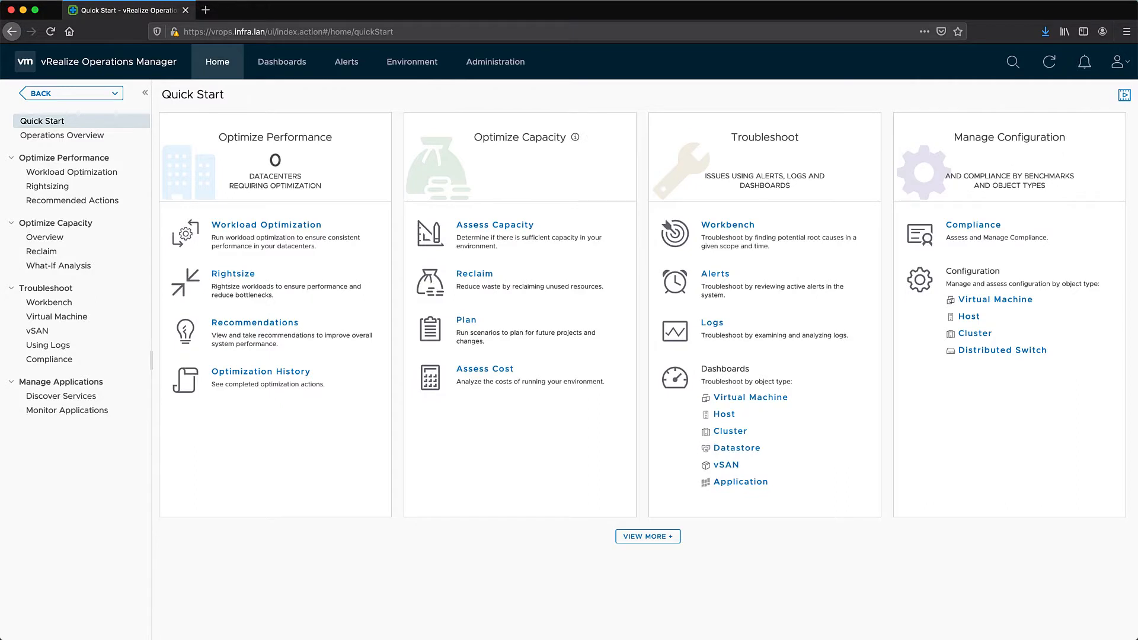
Go to Administration > Solutions > Repository and scroll down to the Other Management Packs list
{"action": "left_click", "coordinate": [501, 63]}
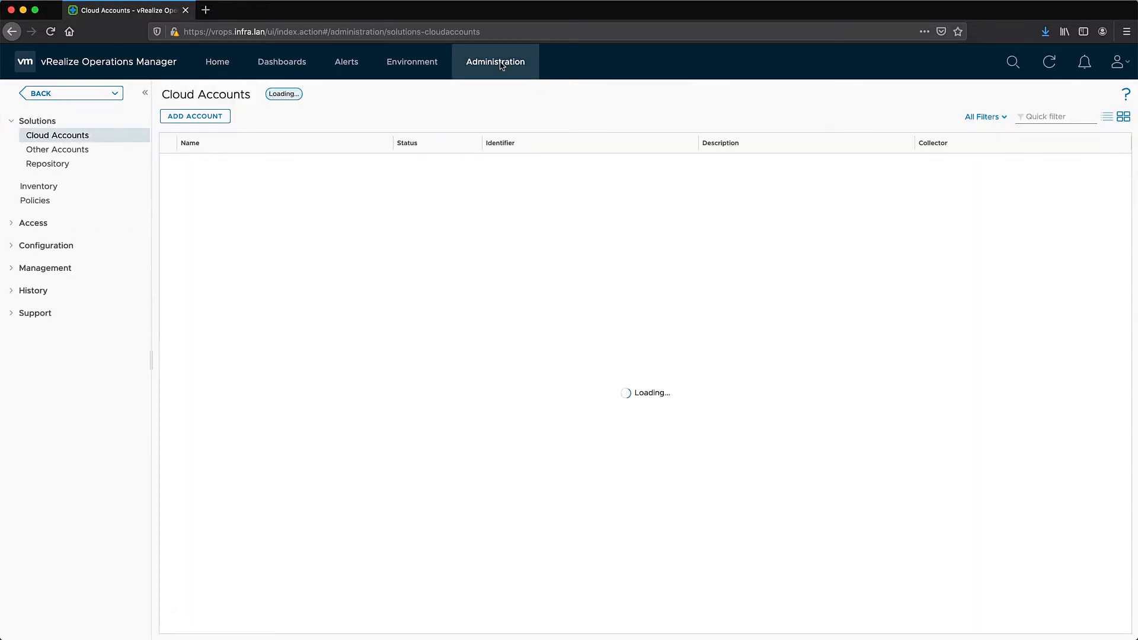
{"action": "left_click", "coordinate": [72, 163]}
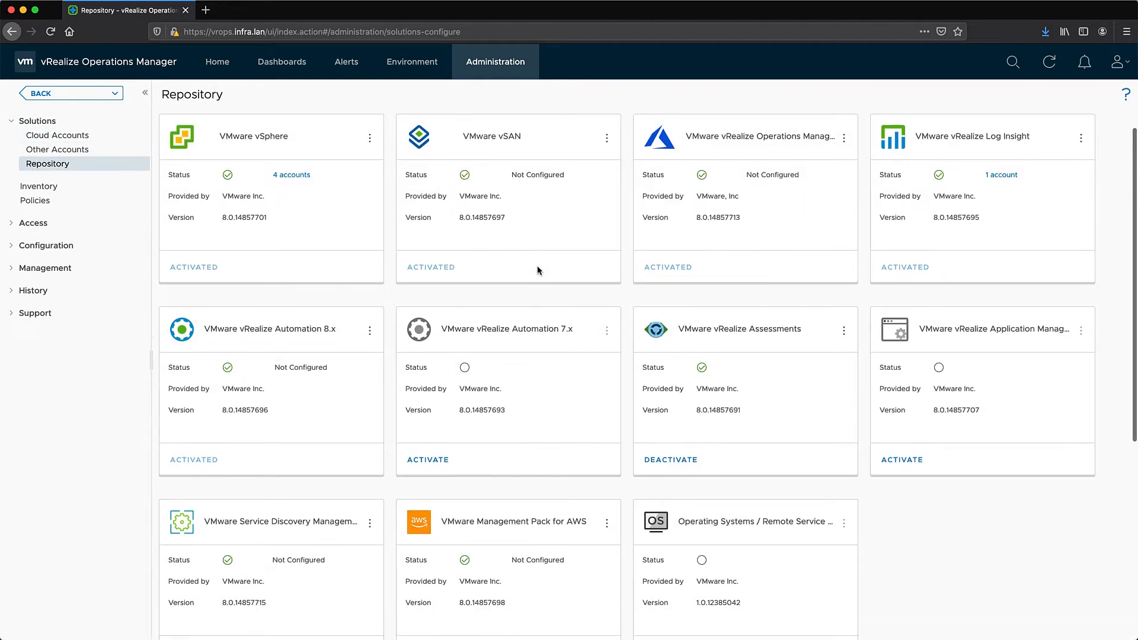
{"action": "scroll", "coordinate": [537, 270], "scroll_direction": "down", "scroll_amount": 3}
{"action": "scroll", "coordinate": [537, 269], "scroll_direction": "down", "scroll_amount": 4}
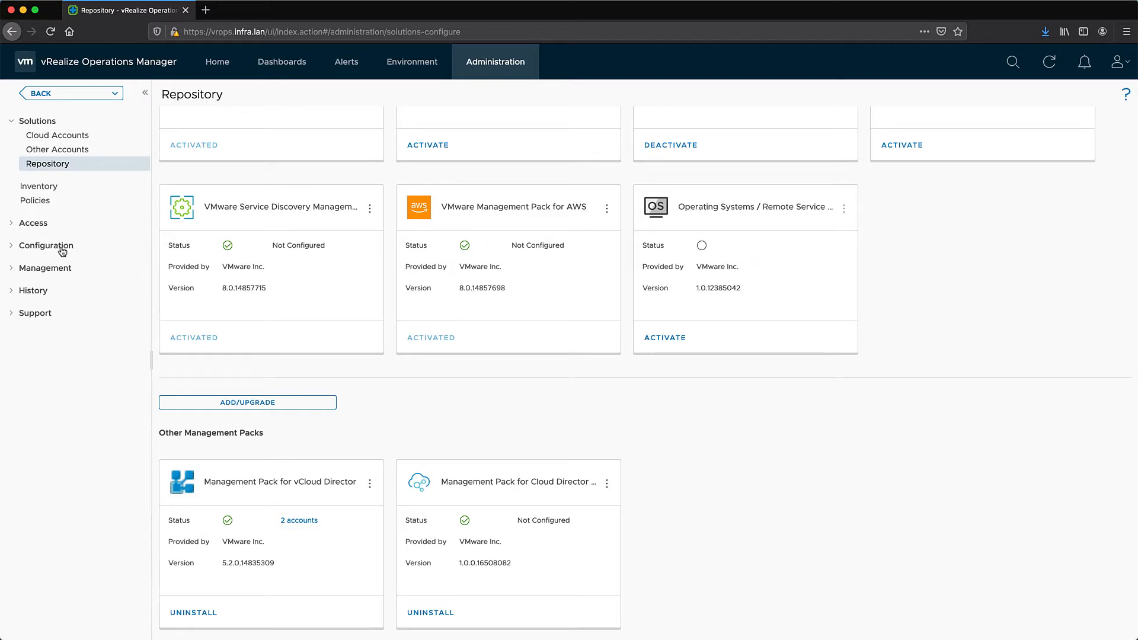
Start a new credential of type Cloud Director Availability Adapter under Management > Credentials
{"action": "left_click", "coordinate": [43, 271]}
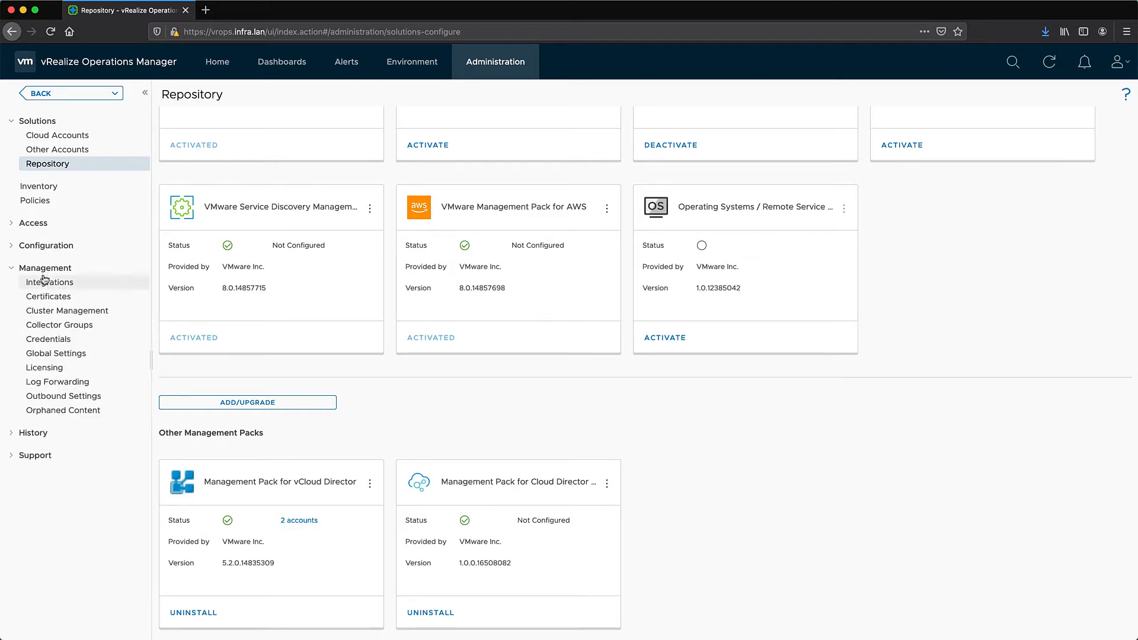
{"action": "left_click", "coordinate": [42, 339]}
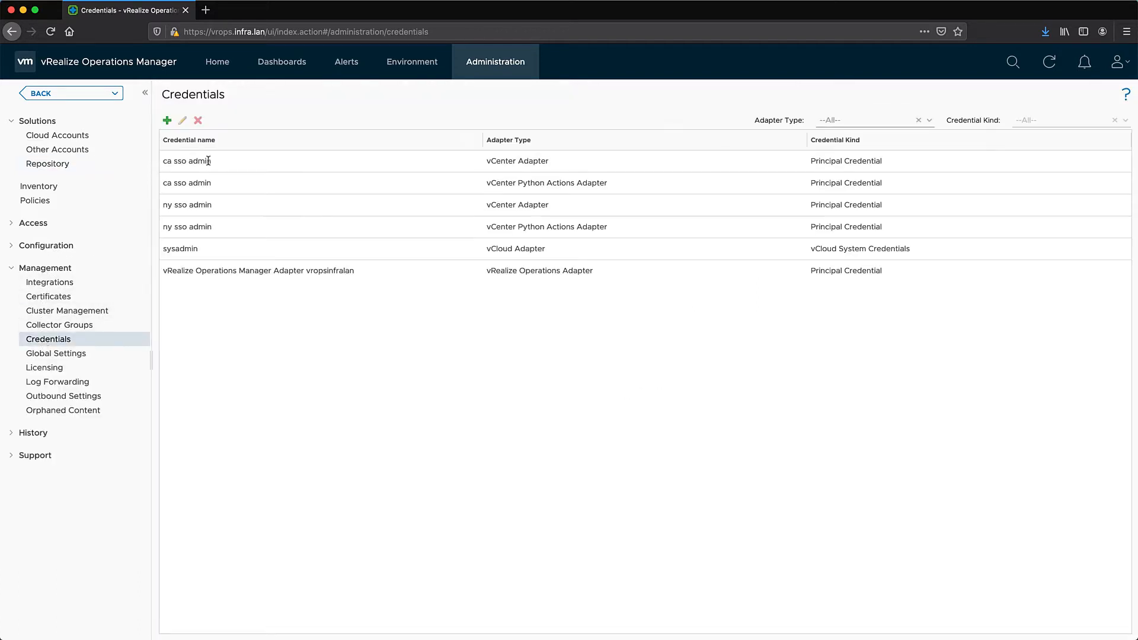
{"action": "left_click", "coordinate": [167, 121]}
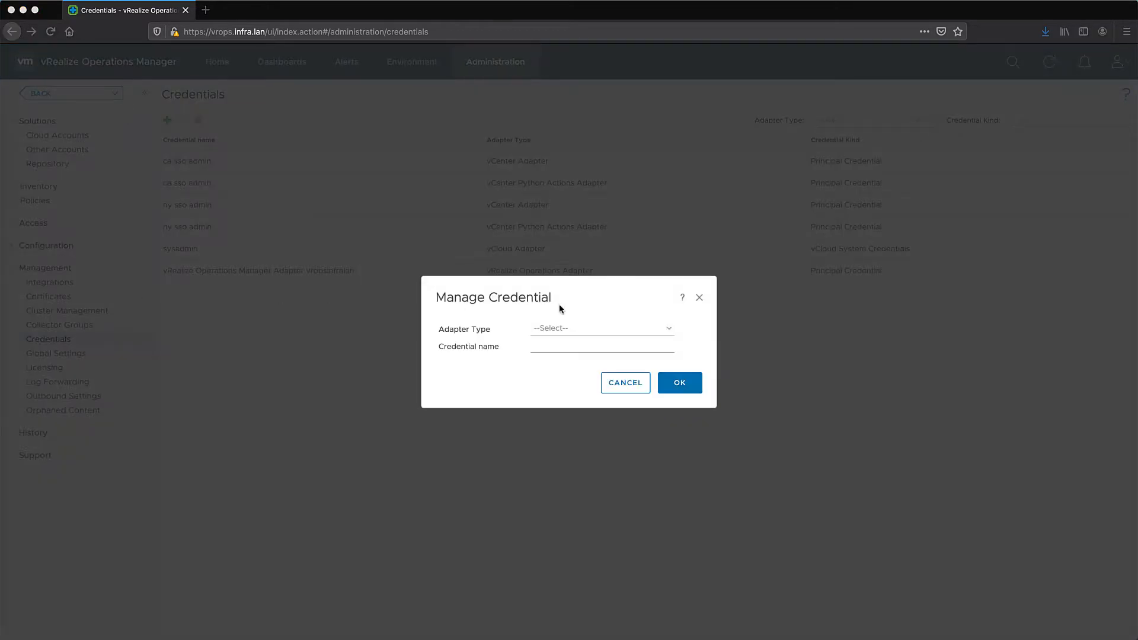
{"action": "left_click", "coordinate": [571, 328]}
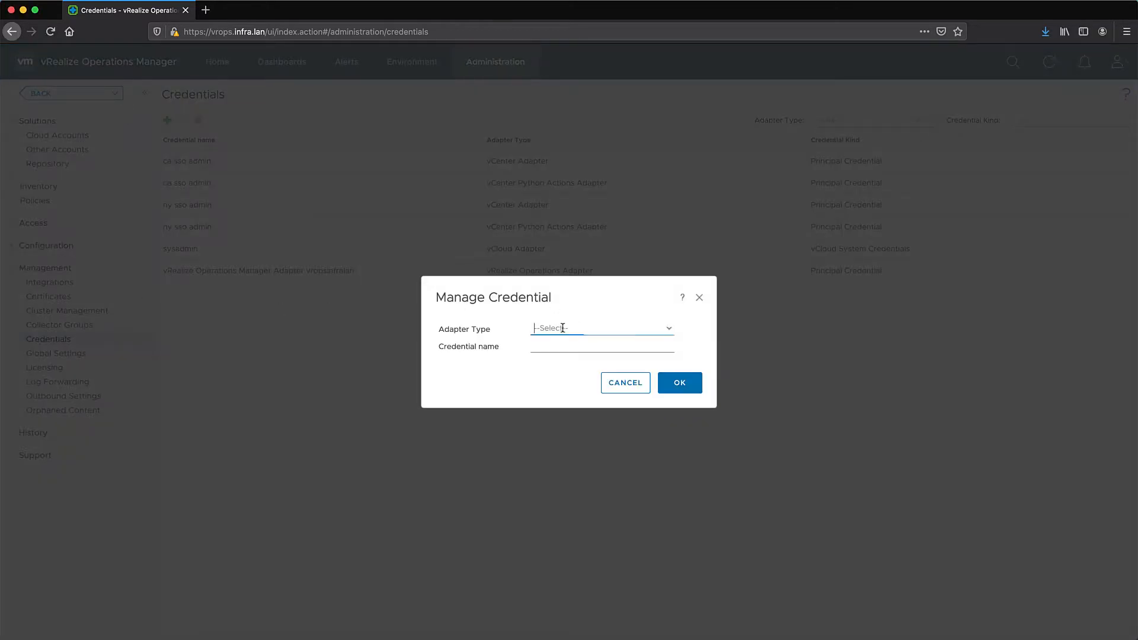
{"action": "left_click", "coordinate": [668, 329]}
{"action": "left_click", "coordinate": [561, 367]}
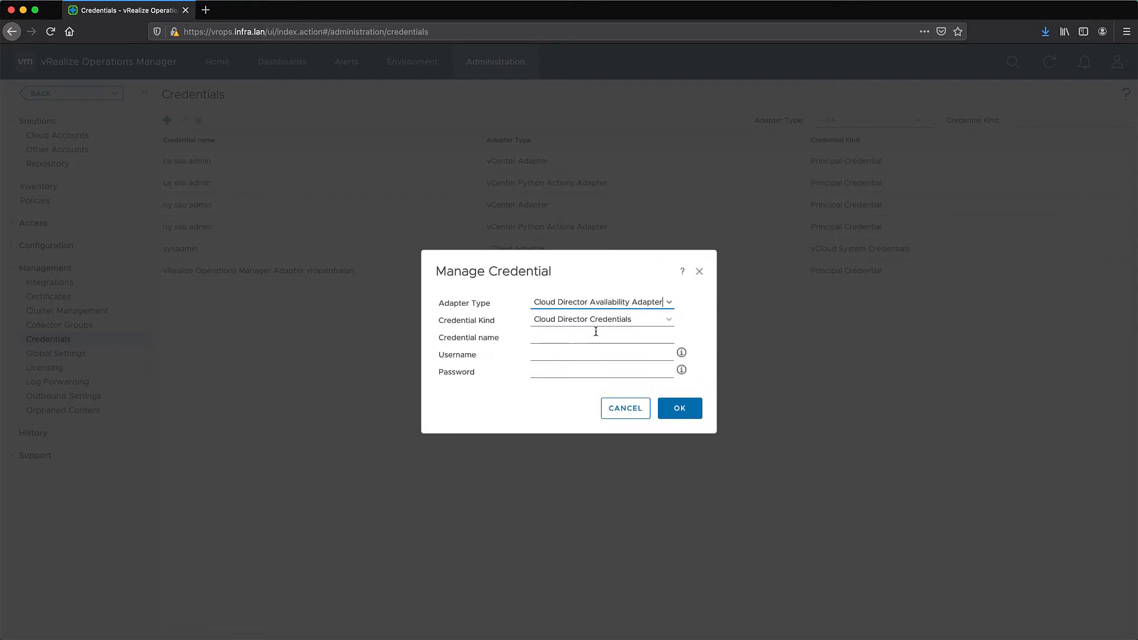
Name the credential 'VCD sysadmin', enter the system administrator username and password, and save it
{"action": "left_click", "coordinate": [572, 341]}
{"action": "type", "text": "VCD sysadmin"}
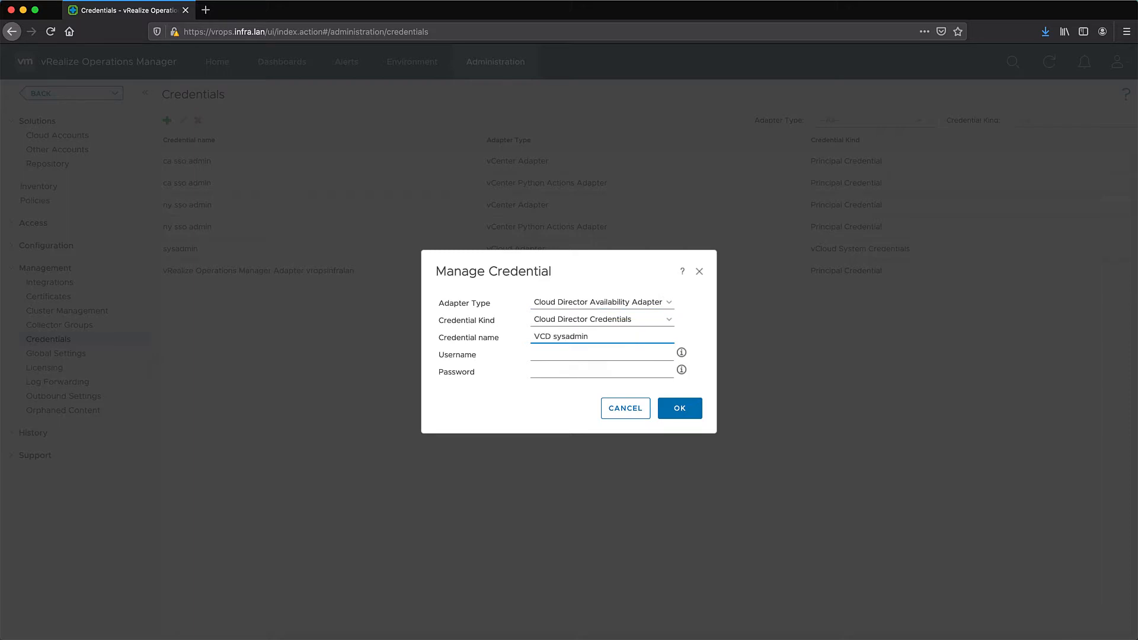
{"action": "key", "text": "Tab"}
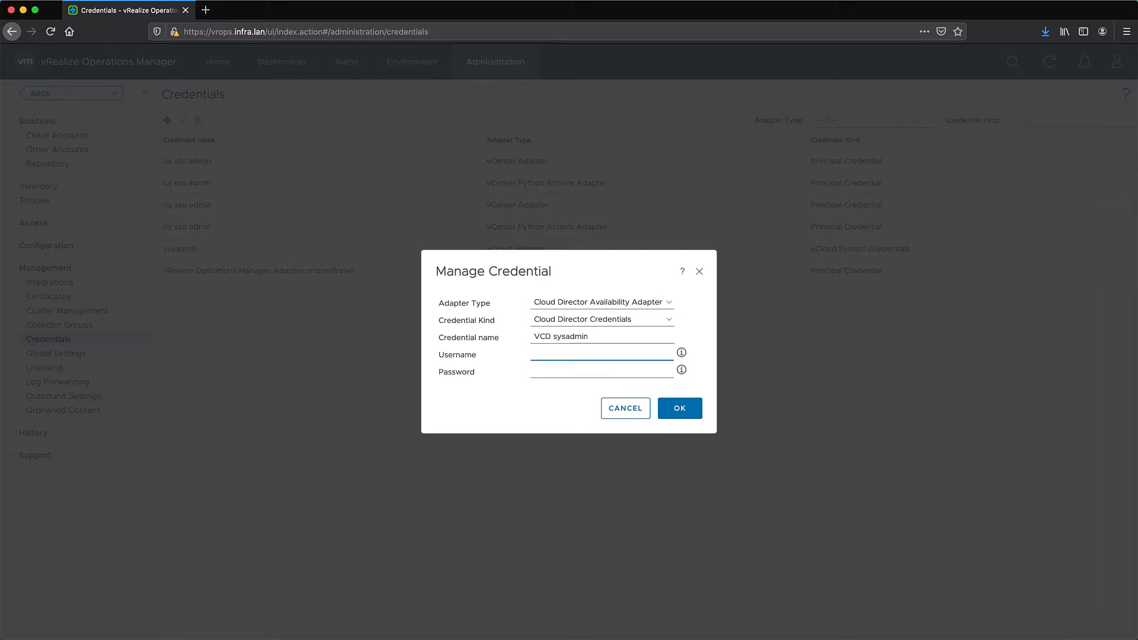
{"action": "type", "text": "administrator@system"}
{"action": "left_click", "coordinate": [569, 370]}
{"action": "type", "text": "VMware1!"}
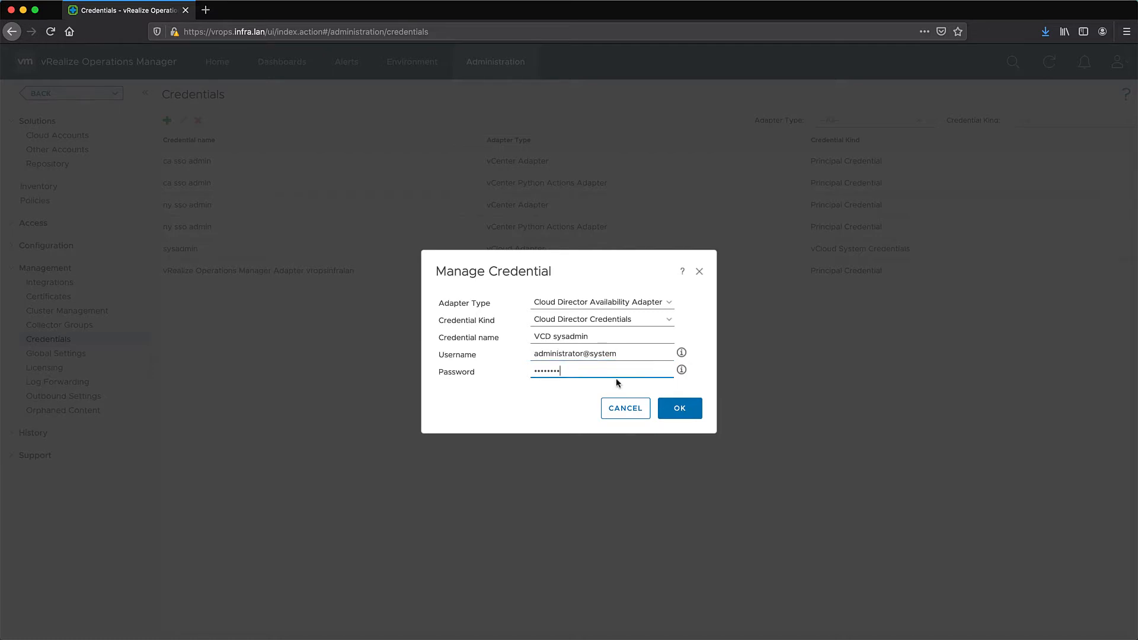
{"action": "left_click", "coordinate": [692, 414]}
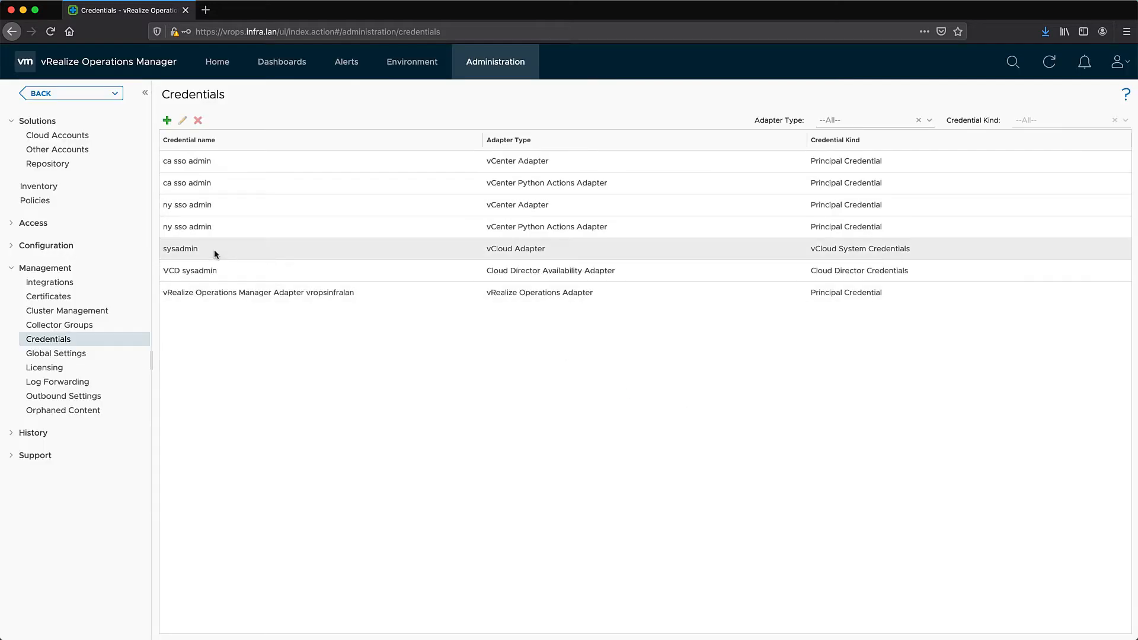
Add a Cloud Director Availability Adapter account named VCDA-CA with description 'California VCDA'
{"action": "left_click", "coordinate": [66, 152]}
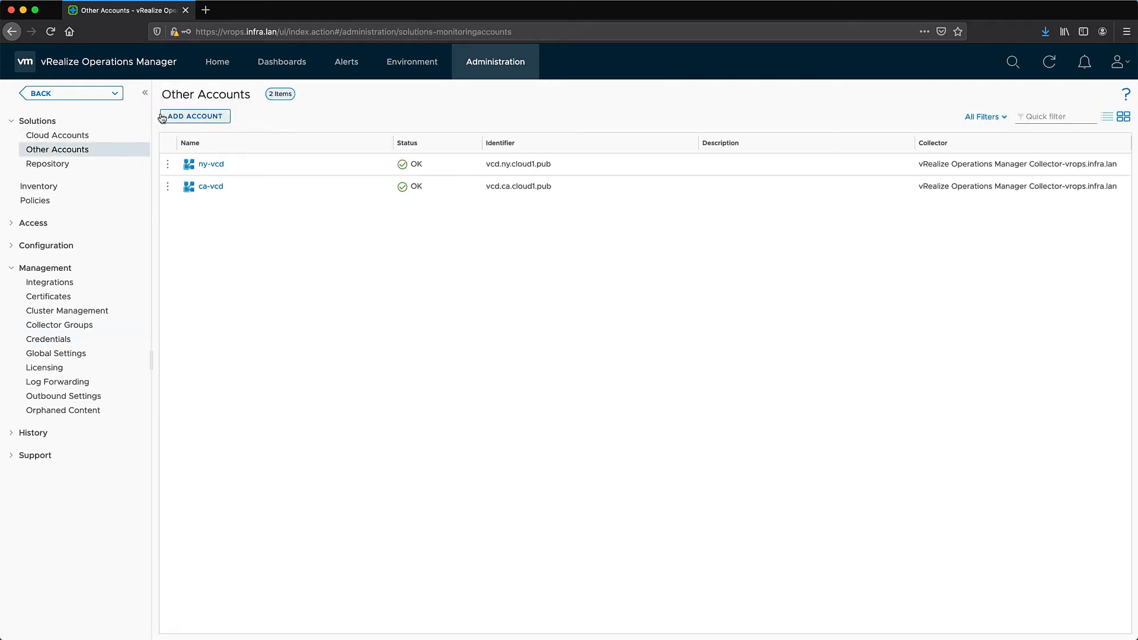
{"action": "left_click", "coordinate": [187, 117]}
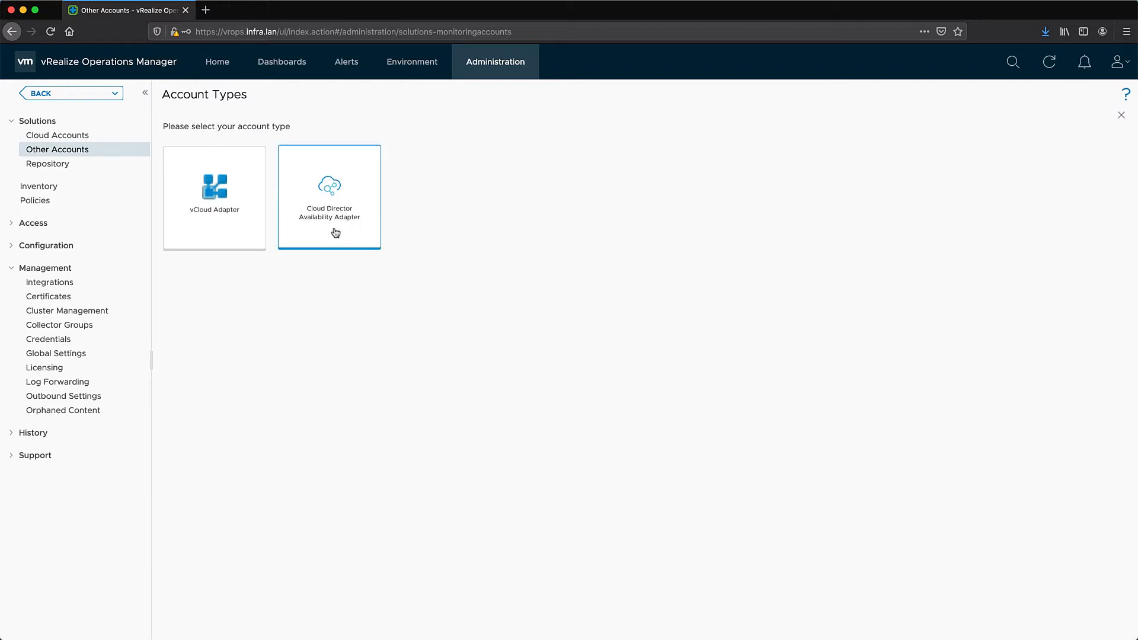
{"action": "left_click", "coordinate": [335, 233]}
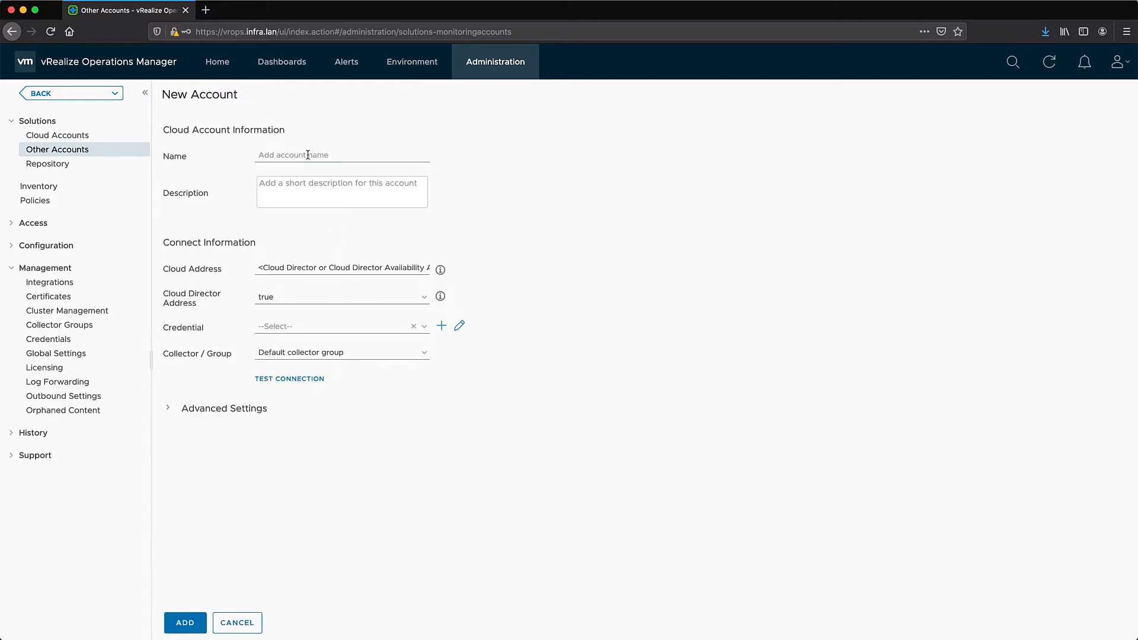
{"action": "left_click", "coordinate": [308, 154]}
{"action": "type", "text": "VCDA-CA"}
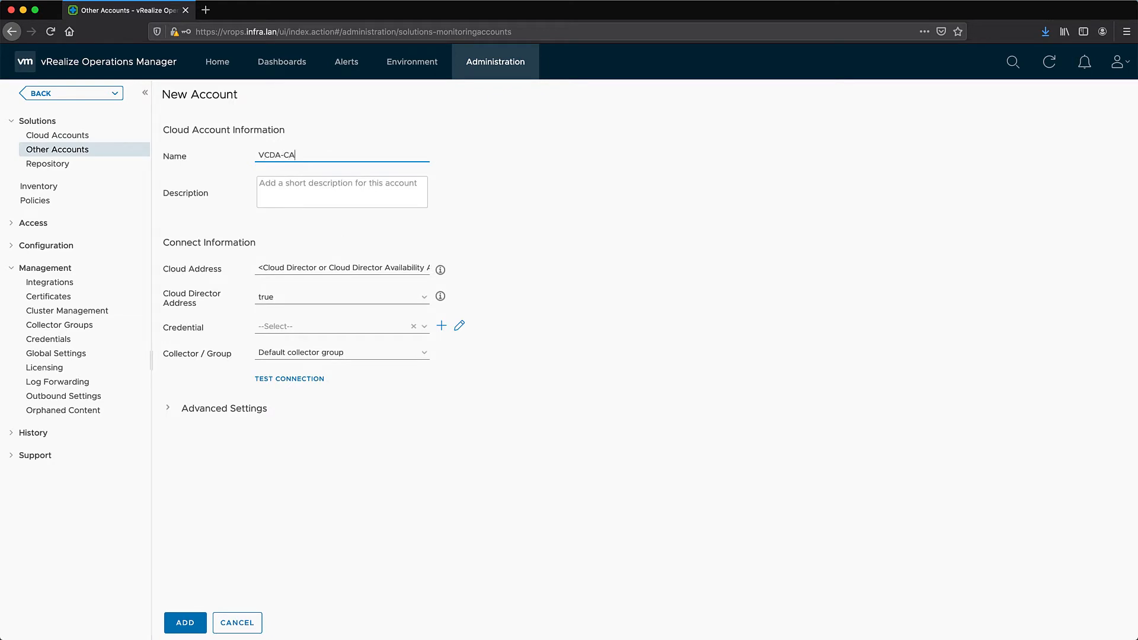
{"action": "key", "text": "Tab"}
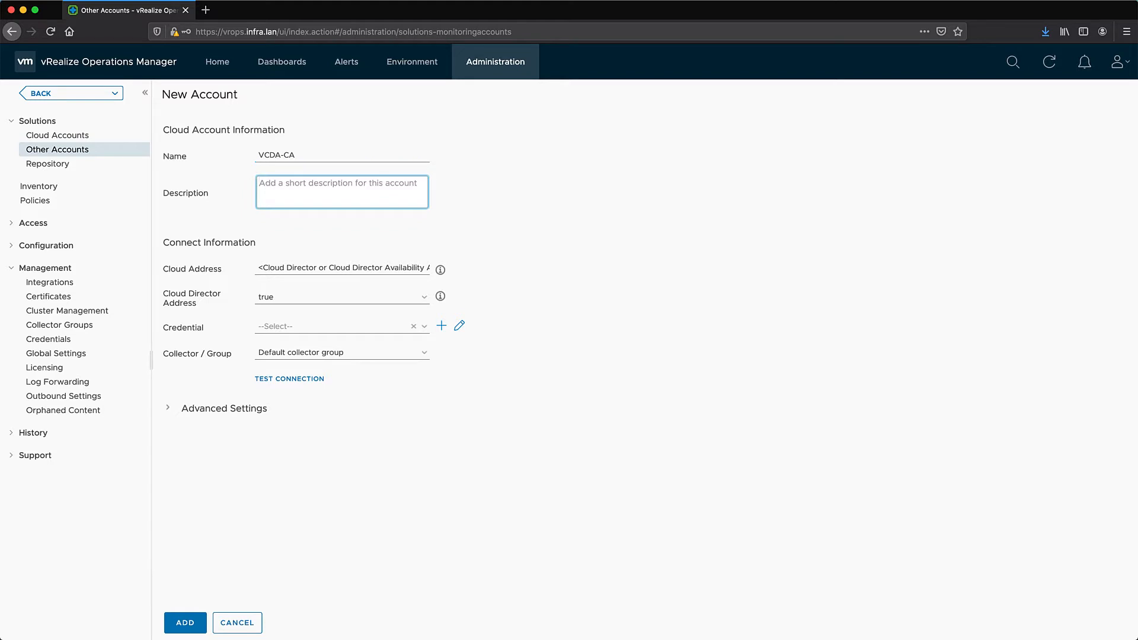
{"action": "type", "text": "C"}
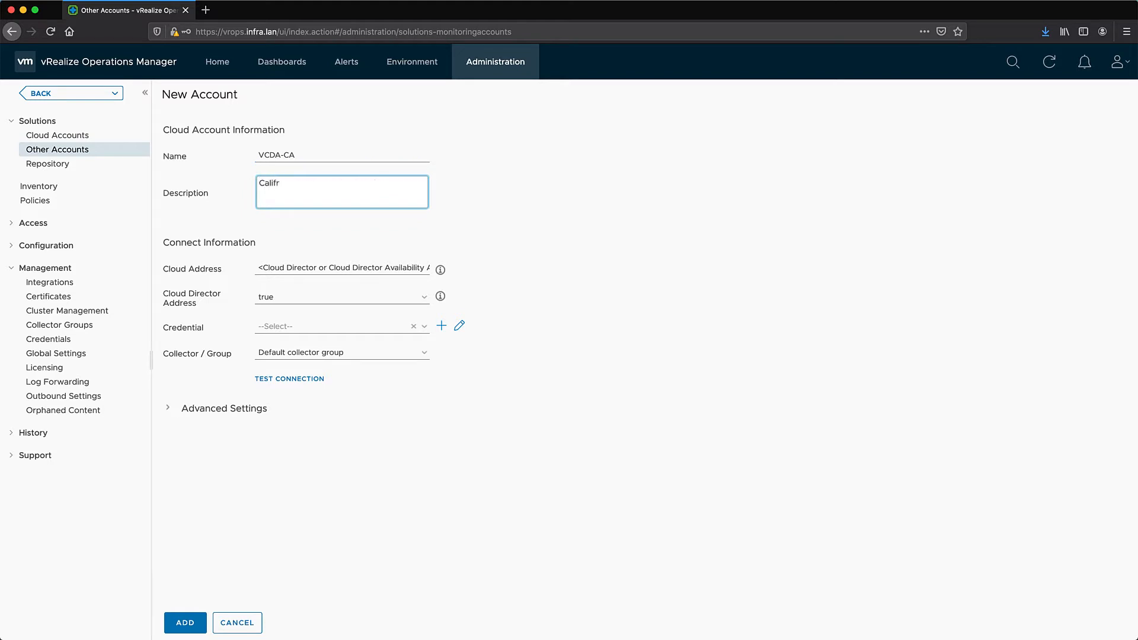
{"action": "type", "text": "alifornia VCDA"}
Replace the placeholder cloud address with vcd.ca.cloud1.pub
{"action": "left_click", "coordinate": [388, 270]}
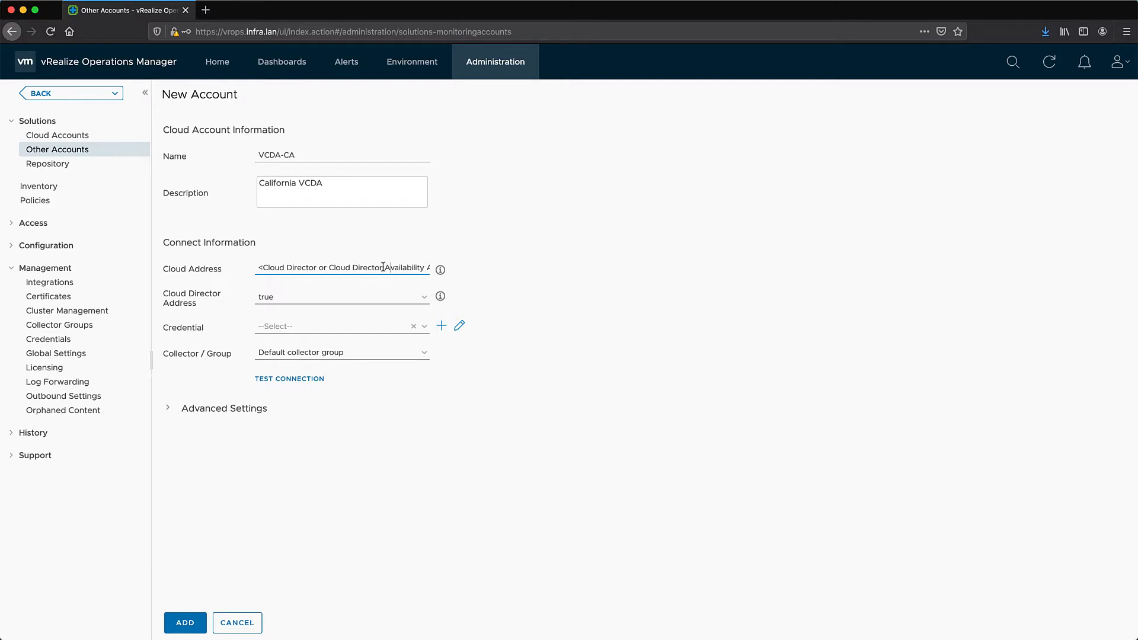
{"action": "triple_click", "coordinate": [384, 269]}
{"action": "left_click", "coordinate": [440, 272]}
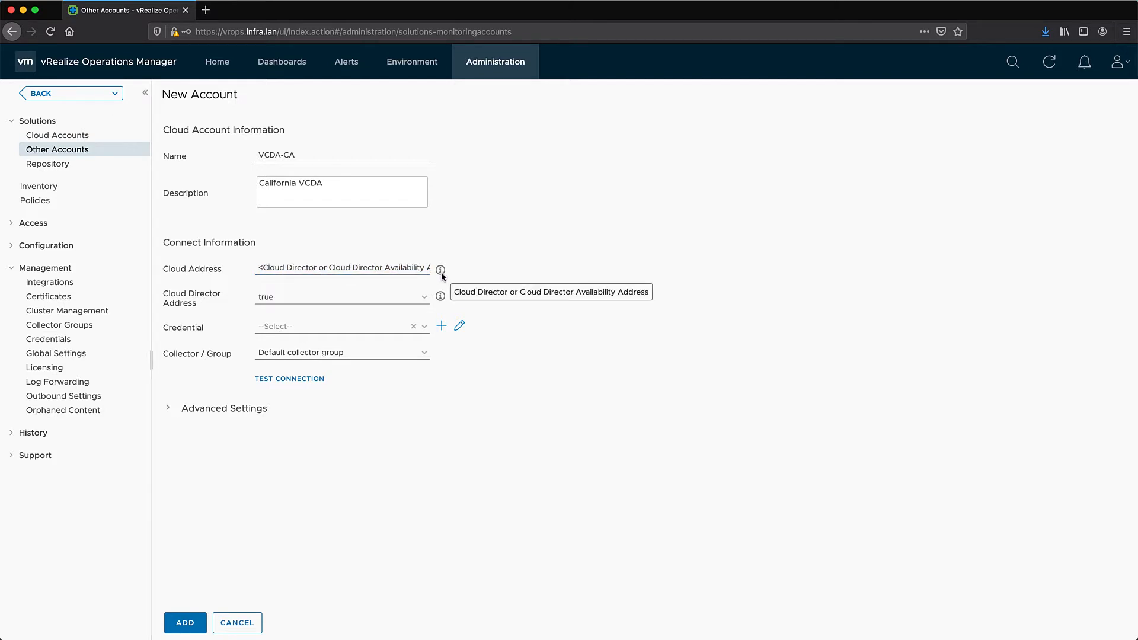
{"action": "triple_click", "coordinate": [399, 269]}
{"action": "left_click", "coordinate": [396, 269]}
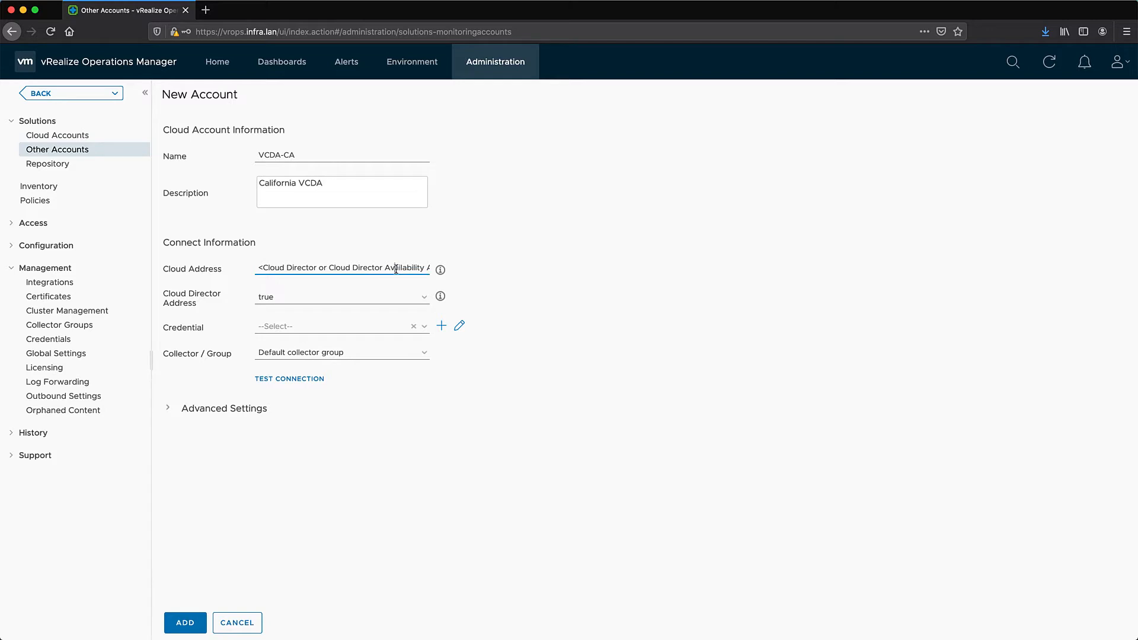
{"action": "triple_click", "coordinate": [396, 268]}
{"action": "type", "text": "vc"}
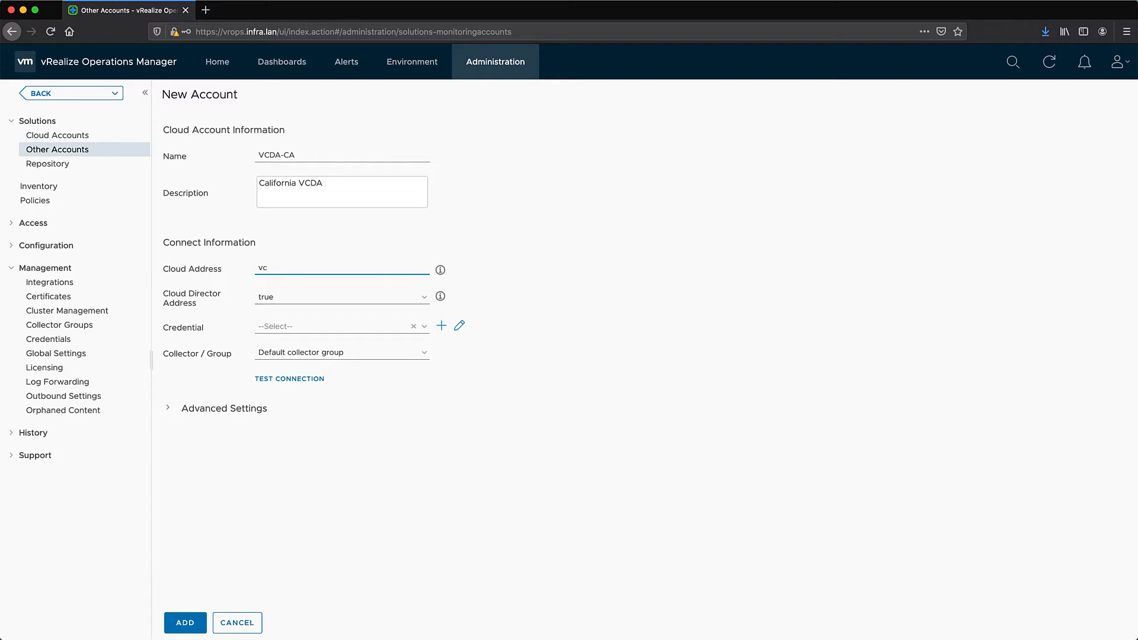
{"action": "type", "text": "d.ca.cloud1.pub"}
Select the VCD sysadmin credential and test the account's connection
{"action": "left_click", "coordinate": [441, 296]}
{"action": "left_click", "coordinate": [425, 327]}
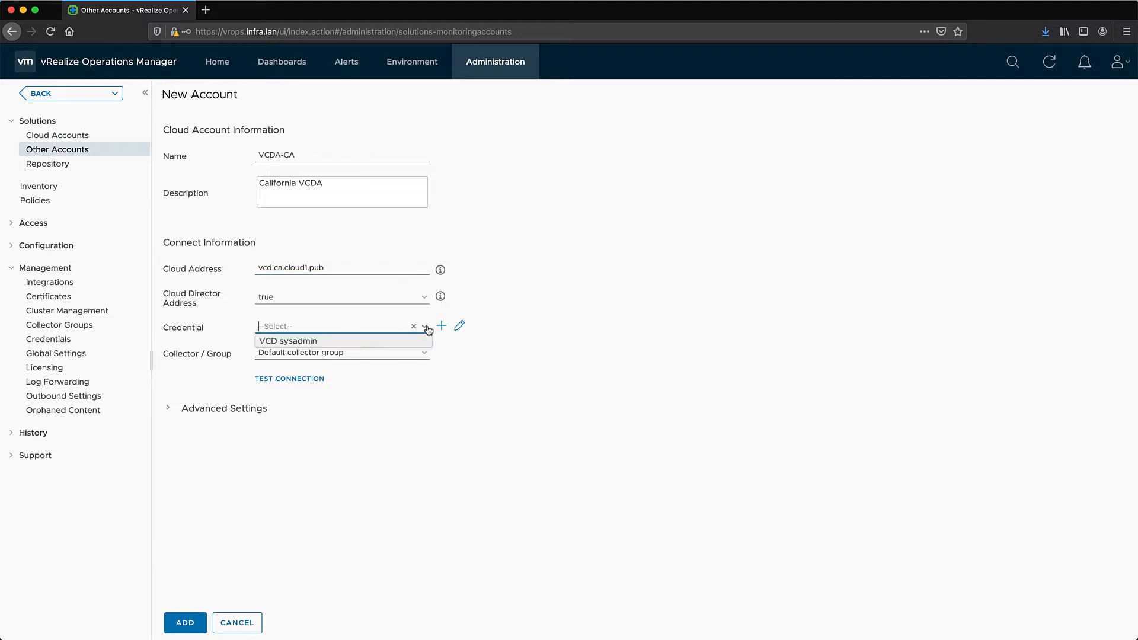
{"action": "left_click", "coordinate": [302, 341]}
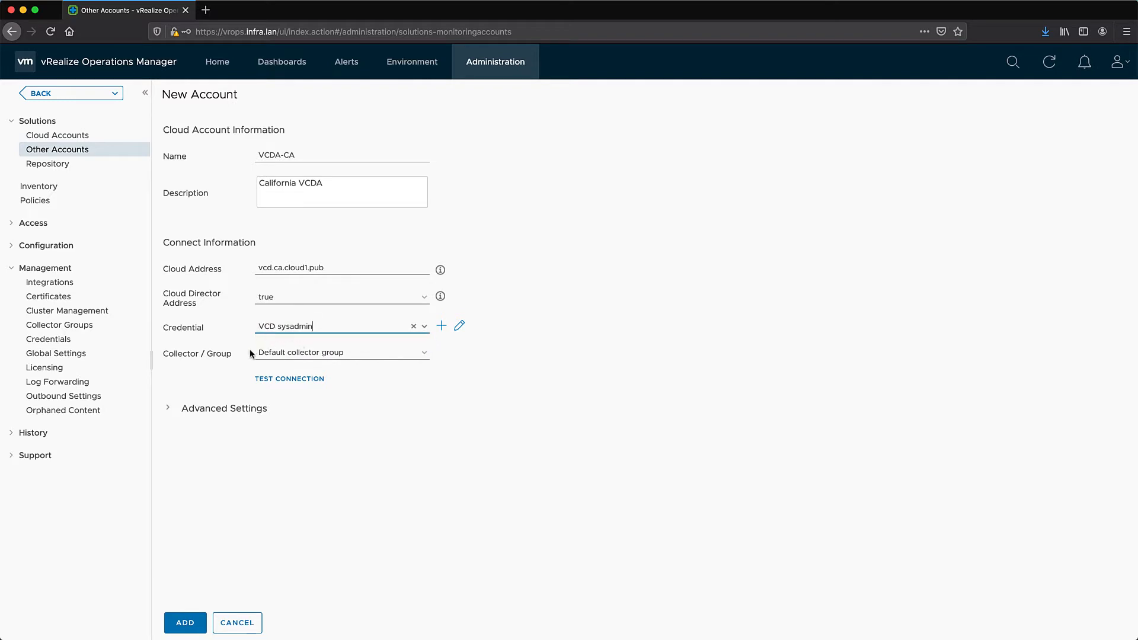
{"action": "left_click", "coordinate": [275, 377]}
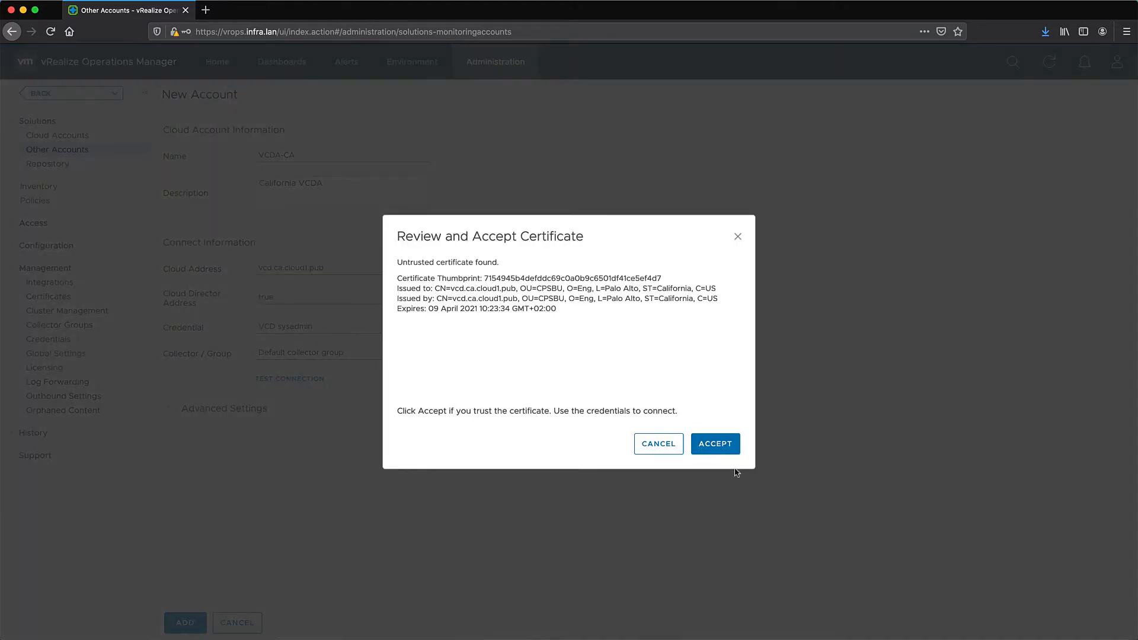
Accept the untrusted certificate, dismiss the success message, and add the VCDA-CA account
{"action": "left_click", "coordinate": [719, 444]}
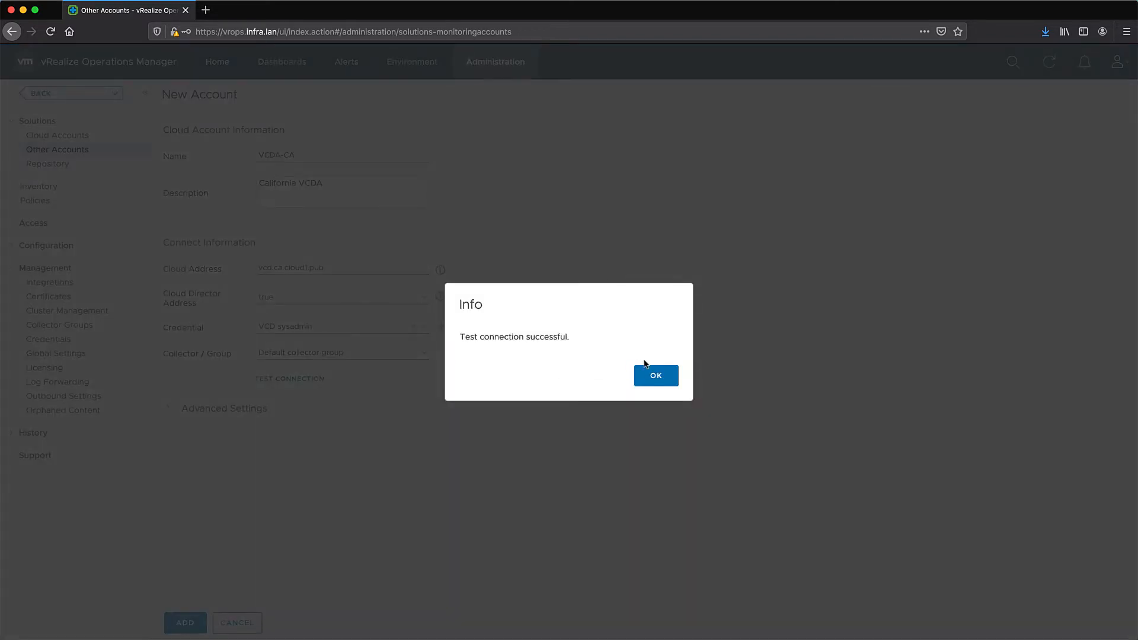
{"action": "left_click", "coordinate": [657, 375]}
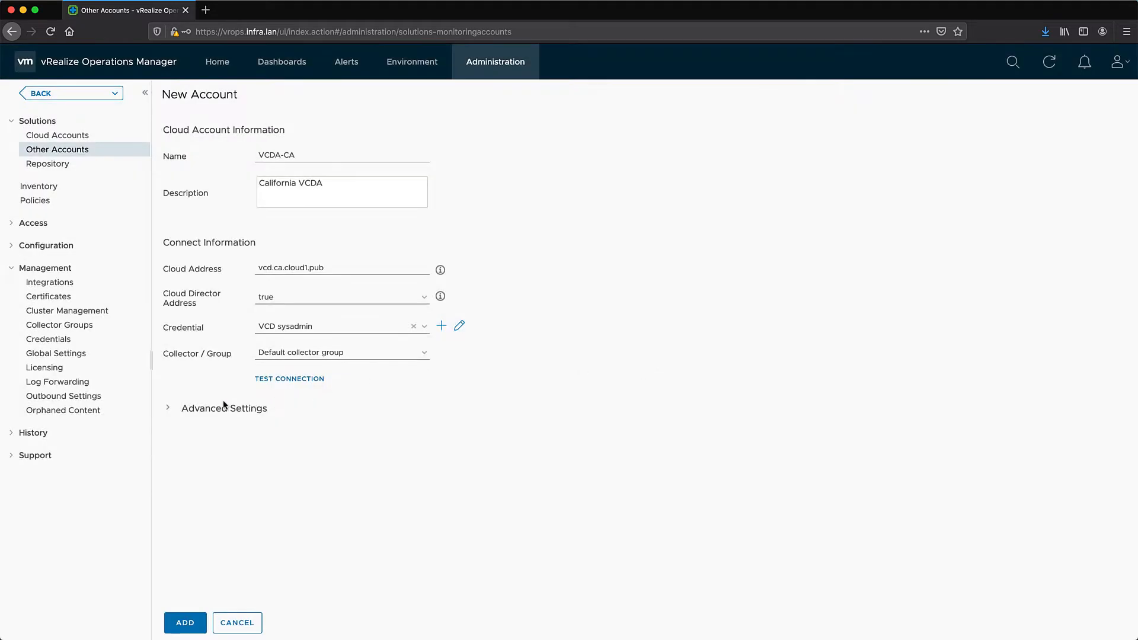
{"action": "left_click", "coordinate": [185, 622]}
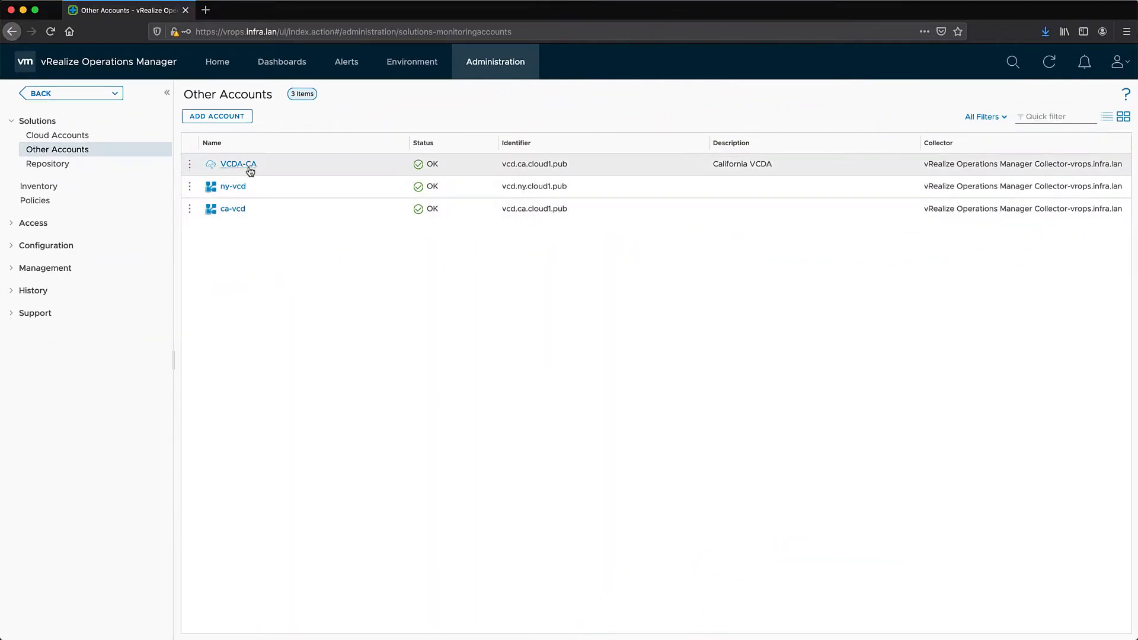
{"action": "left_click", "coordinate": [190, 165]}
In VCDA-CA's Metrics map, expand the Organization and VApp Replication nodes, then go to Dashboards
{"action": "left_click", "coordinate": [221, 189]}
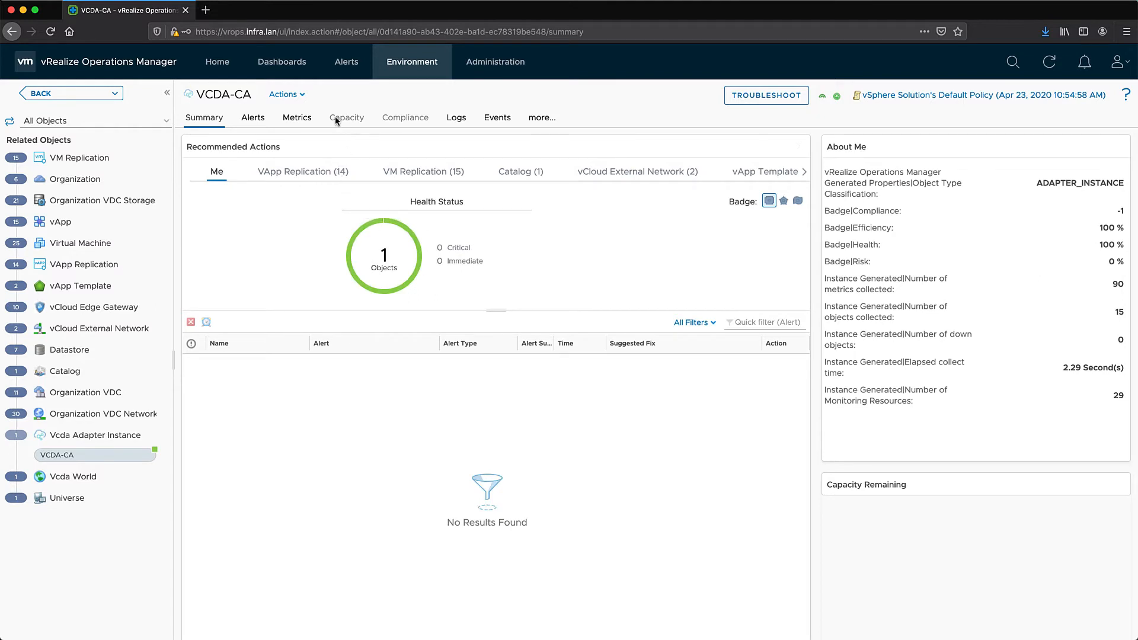
{"action": "left_click", "coordinate": [298, 119]}
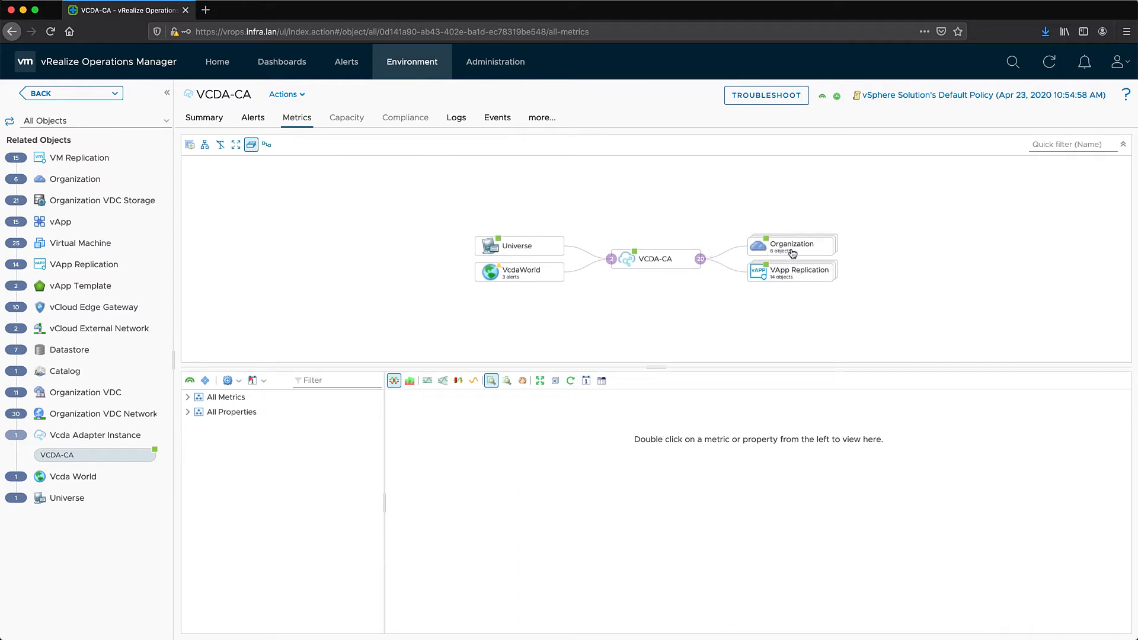
{"action": "mouse_move", "coordinate": [797, 254]}
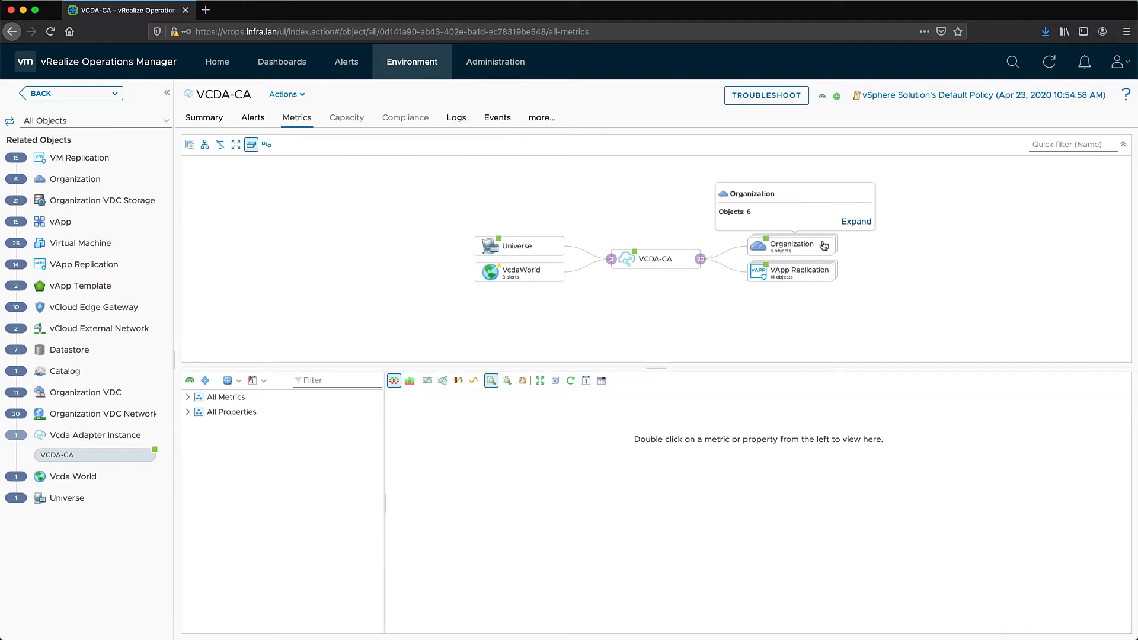
{"action": "left_click", "coordinate": [849, 223]}
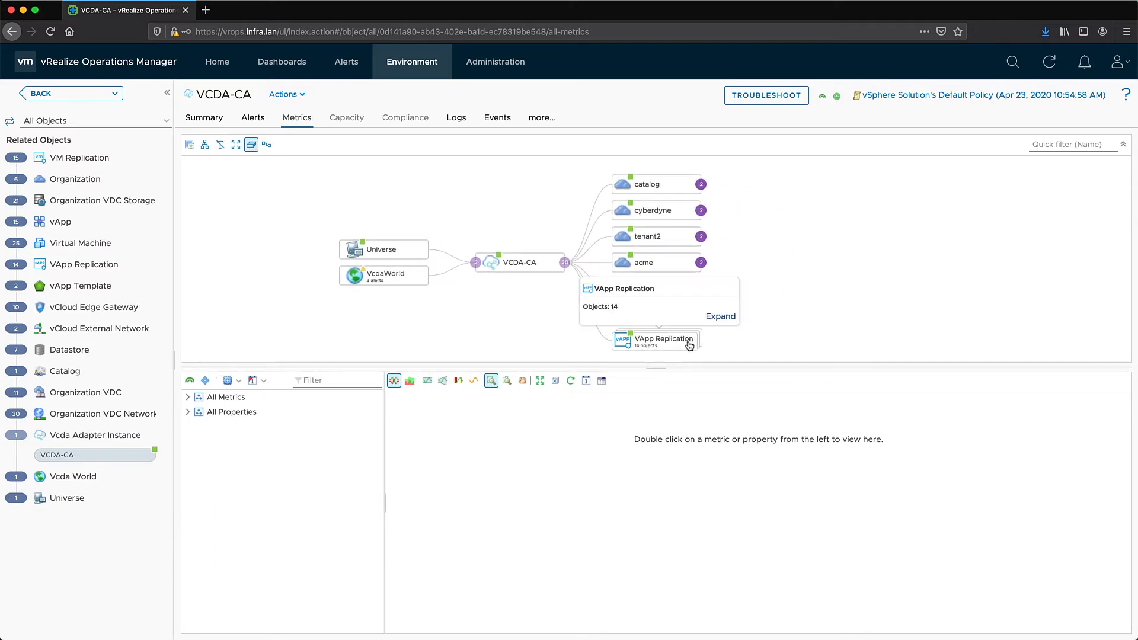
{"action": "mouse_move", "coordinate": [688, 346]}
{"action": "left_click", "coordinate": [720, 316]}
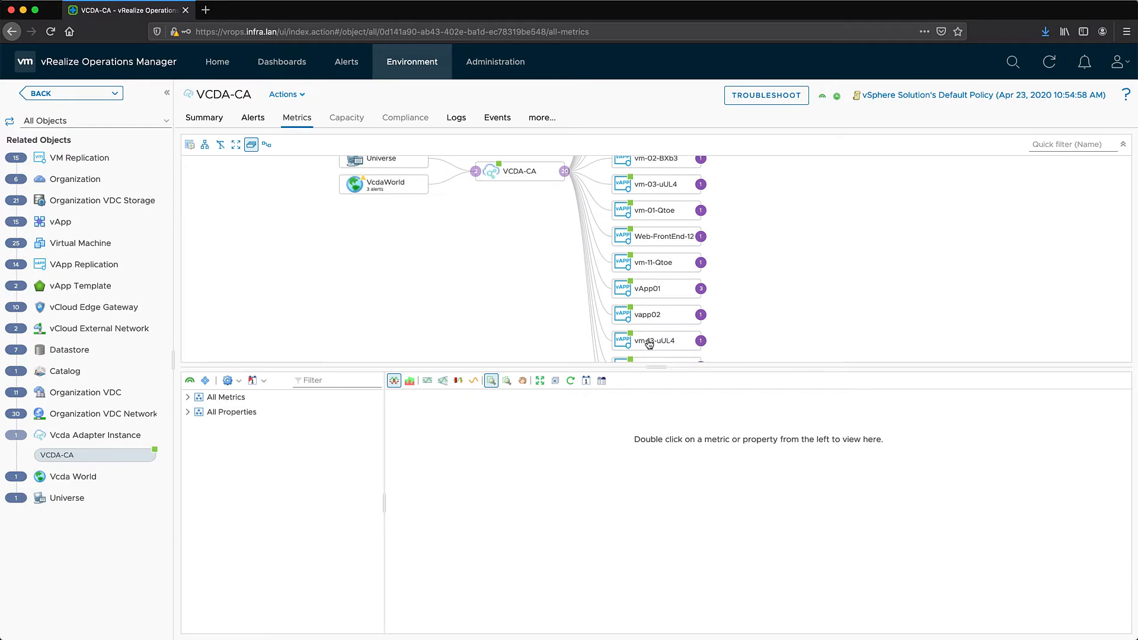
{"action": "mouse_move", "coordinate": [649, 344]}
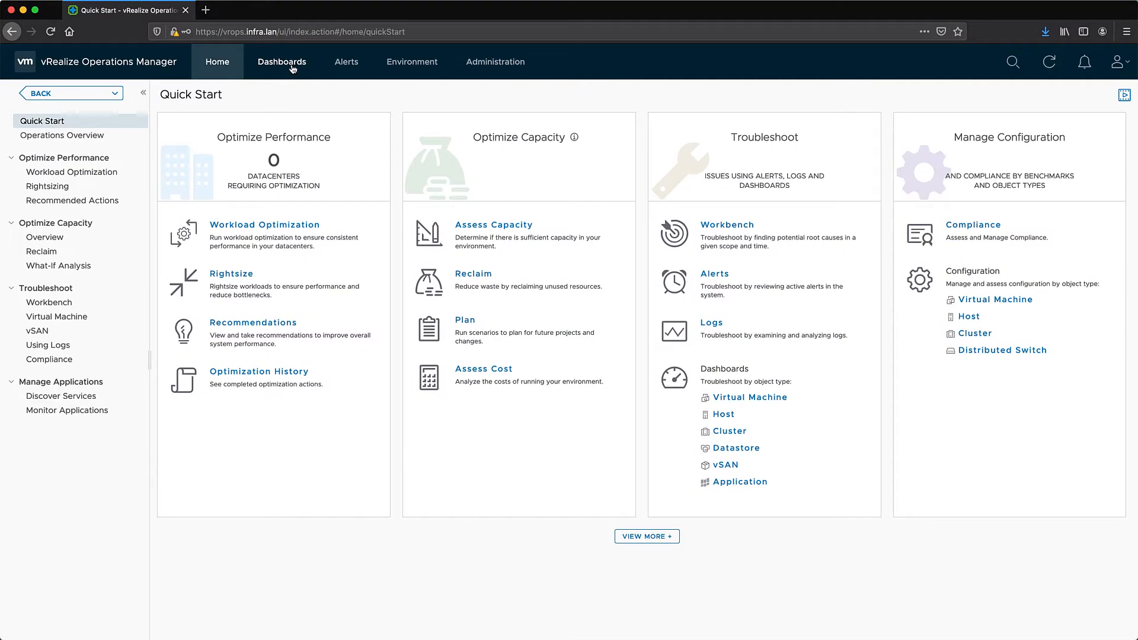
{"action": "left_click", "coordinate": [292, 70]}
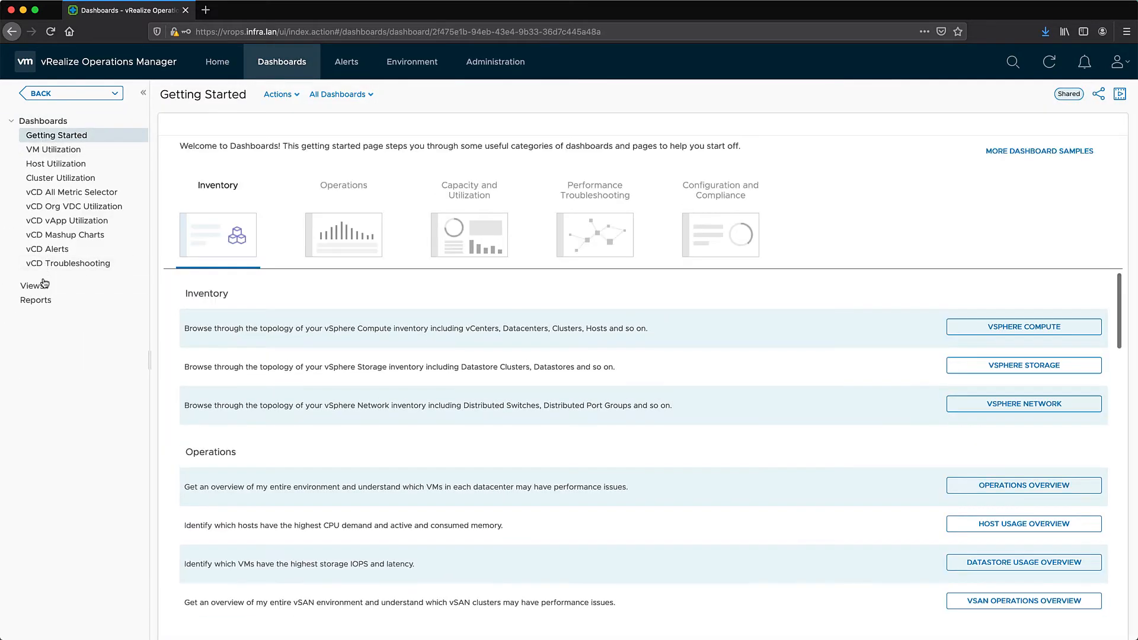
Filter the Views list by 'vcda' and open VCDA Incoming VM Replications
{"action": "left_click", "coordinate": [36, 287]}
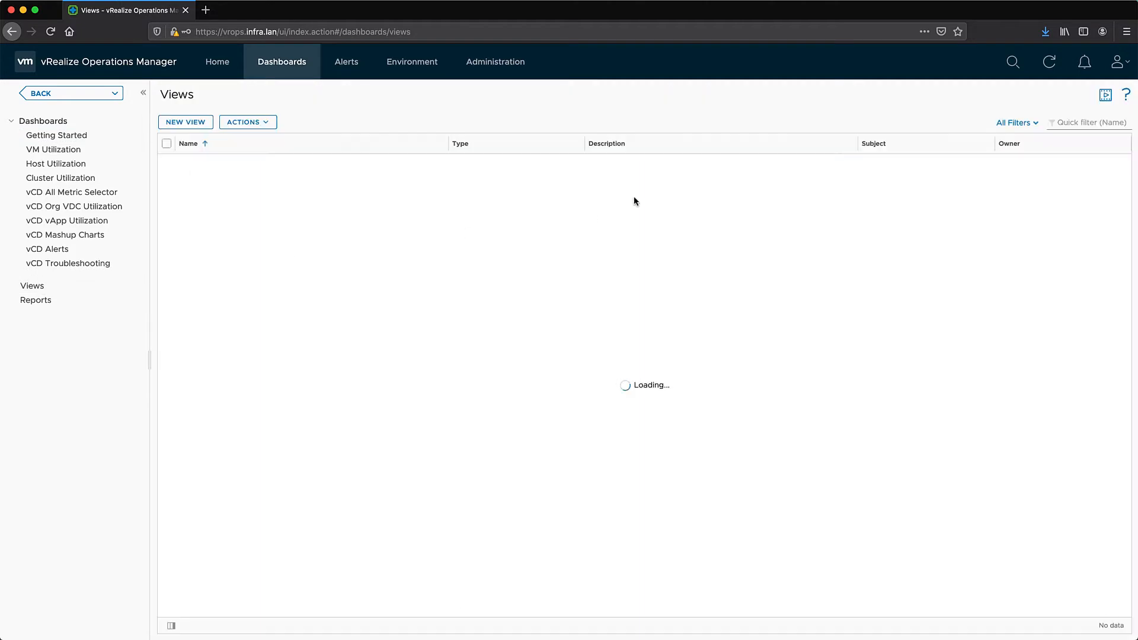
{"action": "left_click", "coordinate": [1085, 123]}
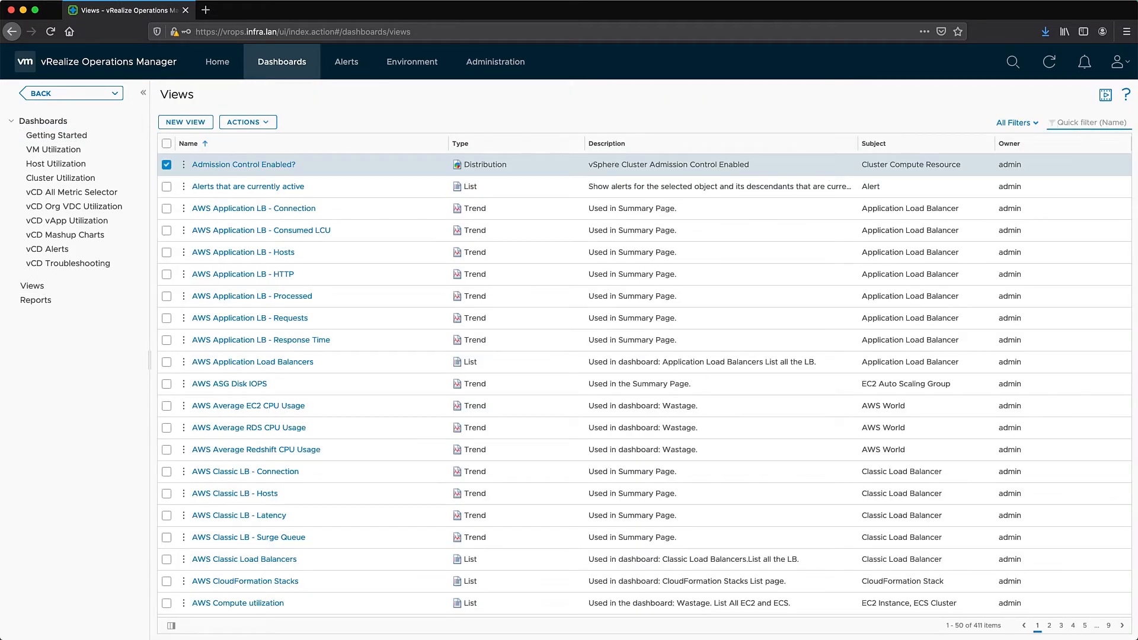
{"action": "type", "text": "vcda"}
{"action": "key", "text": "Return"}
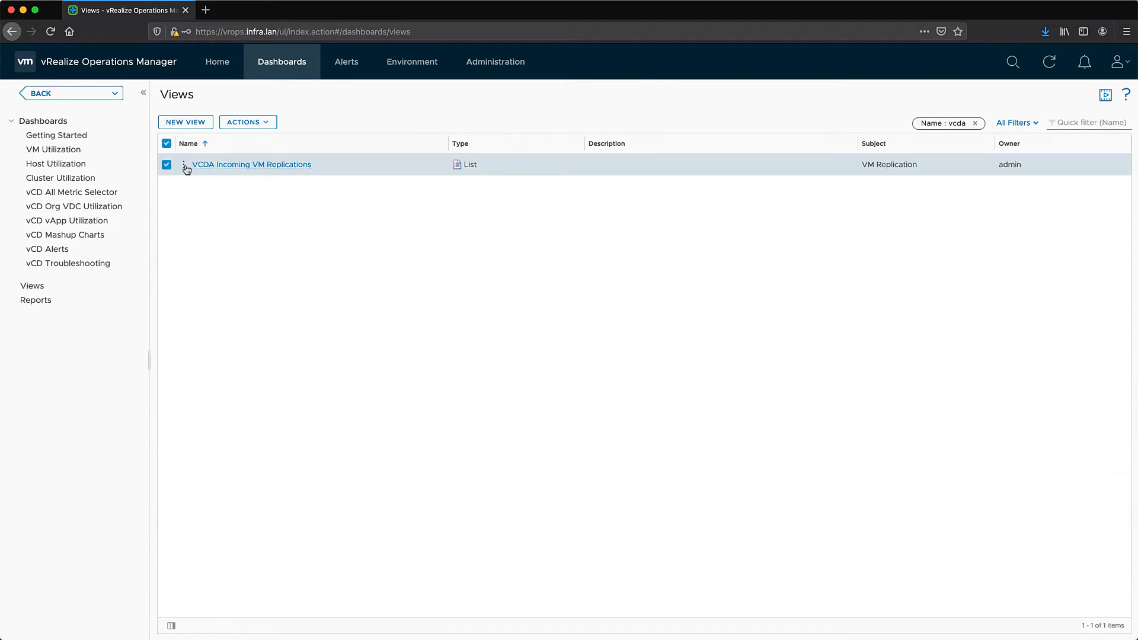
{"action": "left_click", "coordinate": [221, 166]}
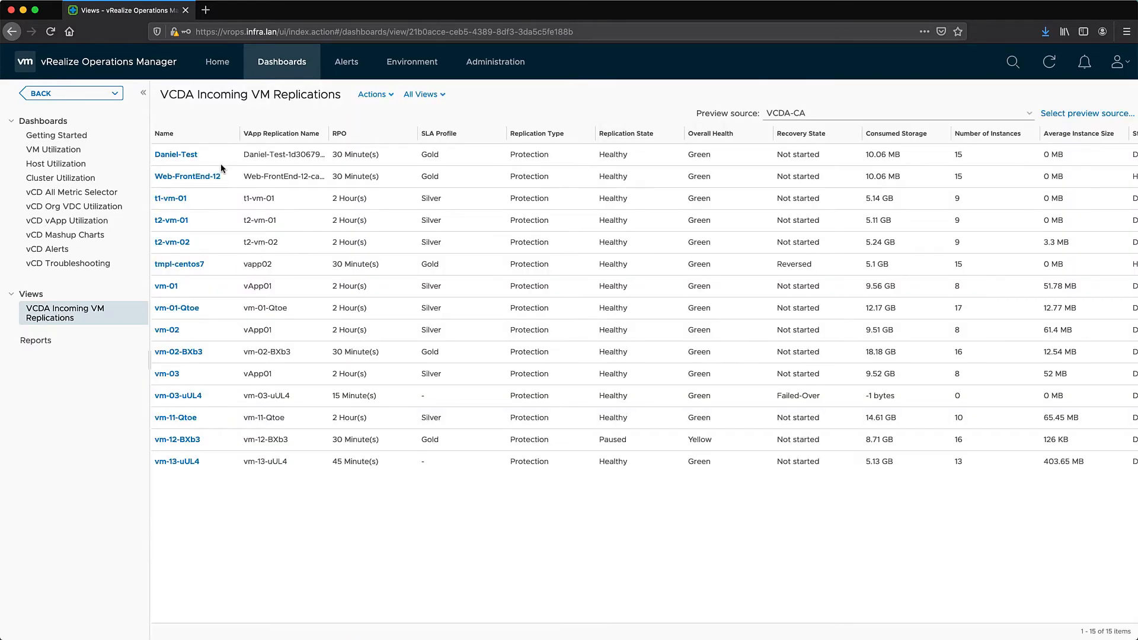
{"action": "left_click", "coordinate": [1058, 115]}
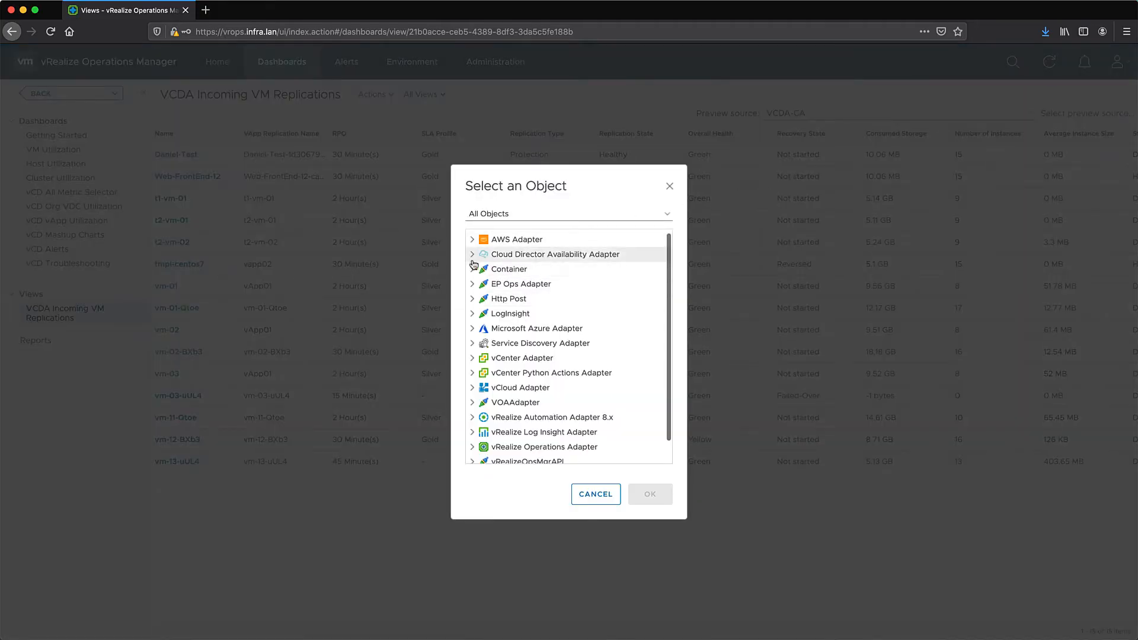
{"action": "left_click", "coordinate": [473, 255]}
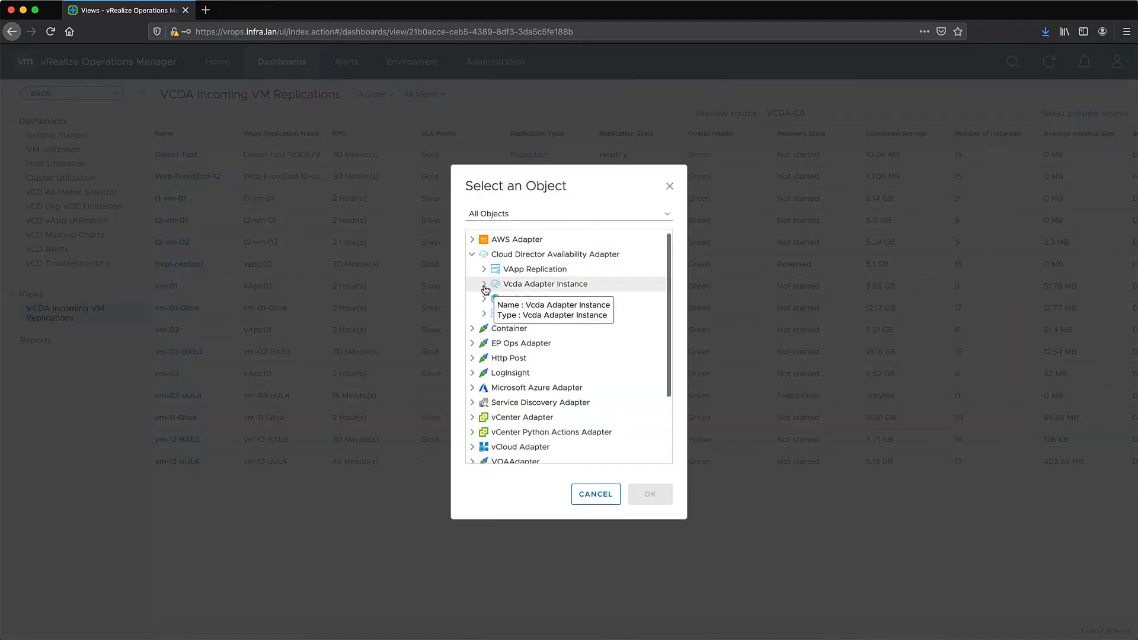
{"action": "left_click", "coordinate": [484, 285]}
{"action": "left_click", "coordinate": [535, 299]}
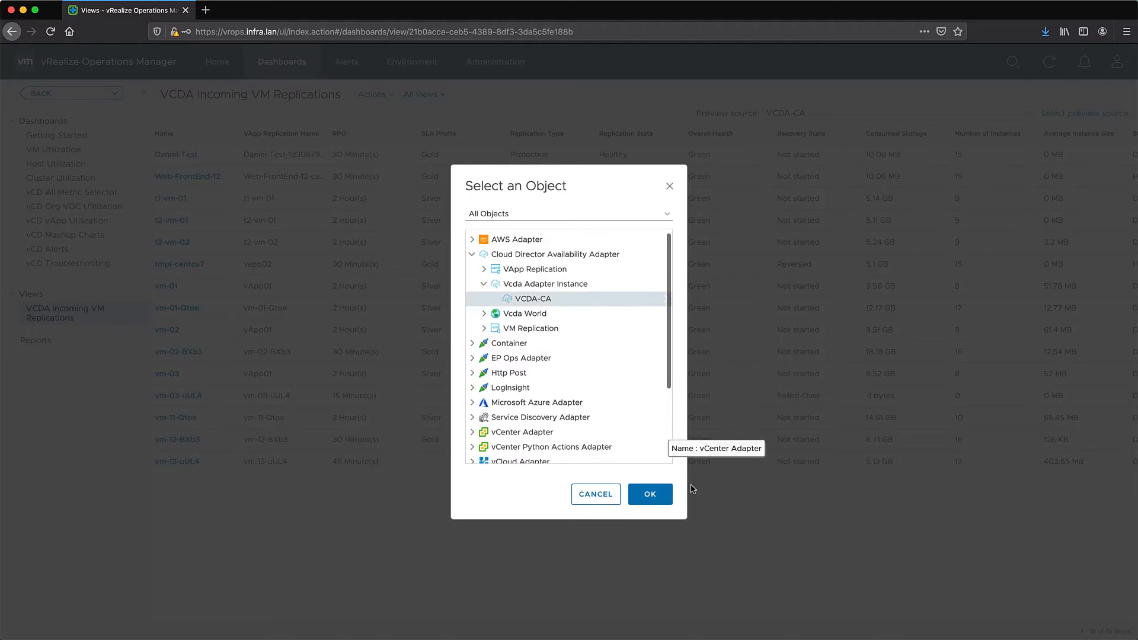
{"action": "left_click", "coordinate": [650, 494]}
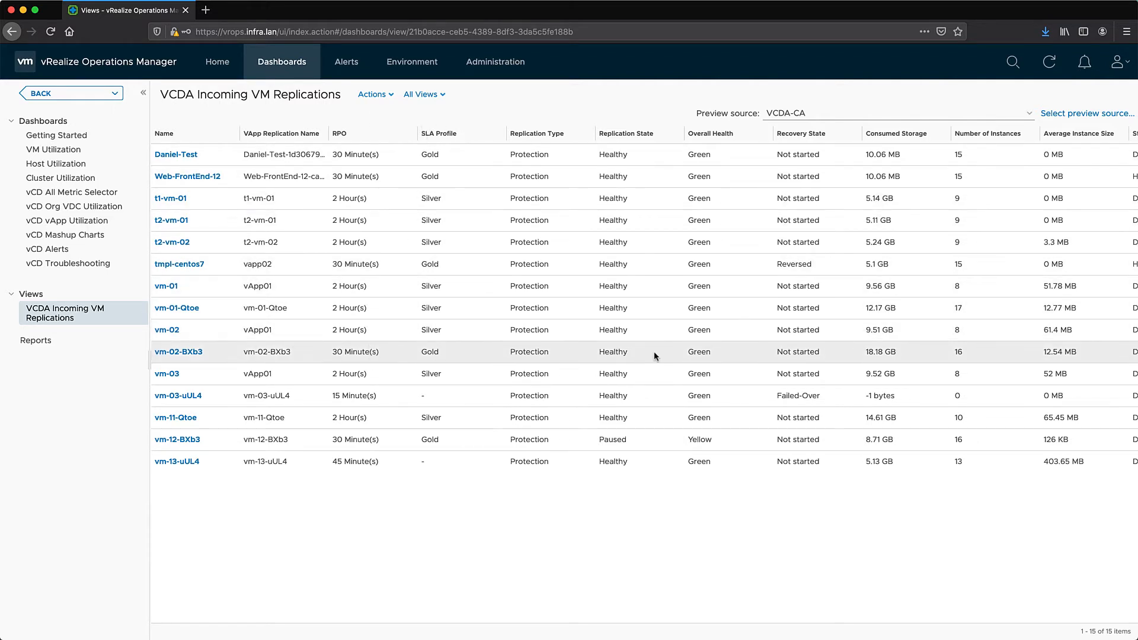
{"action": "left_click", "coordinate": [691, 355]}
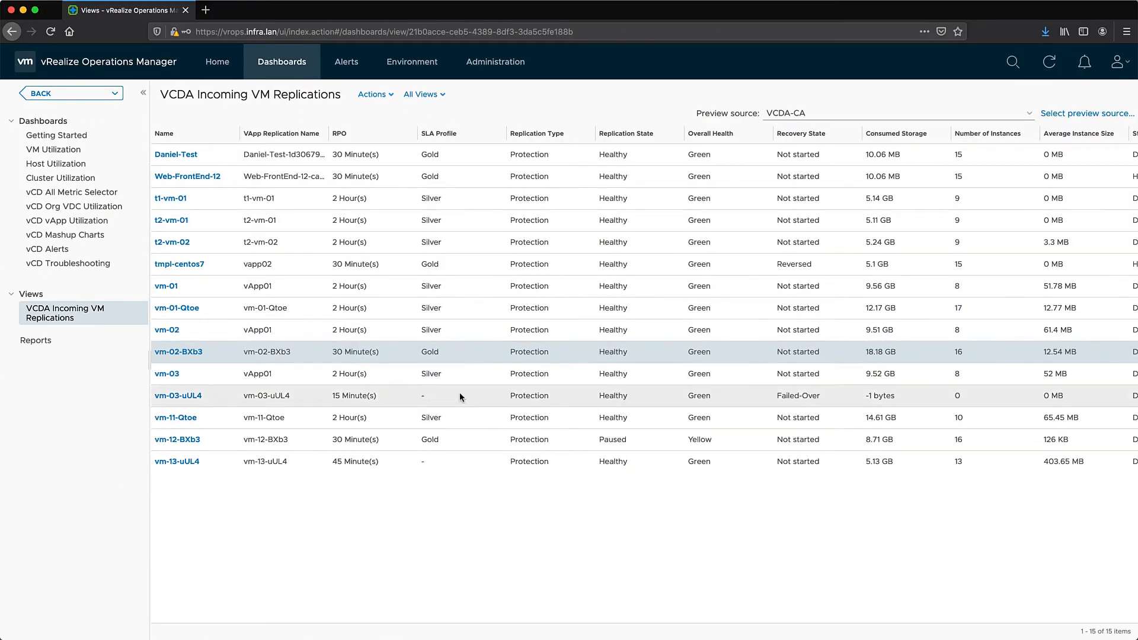
Run the VCDA Incoming VM Replications report template against the VCDA-CA adapter instance
{"action": "left_click", "coordinate": [36, 341]}
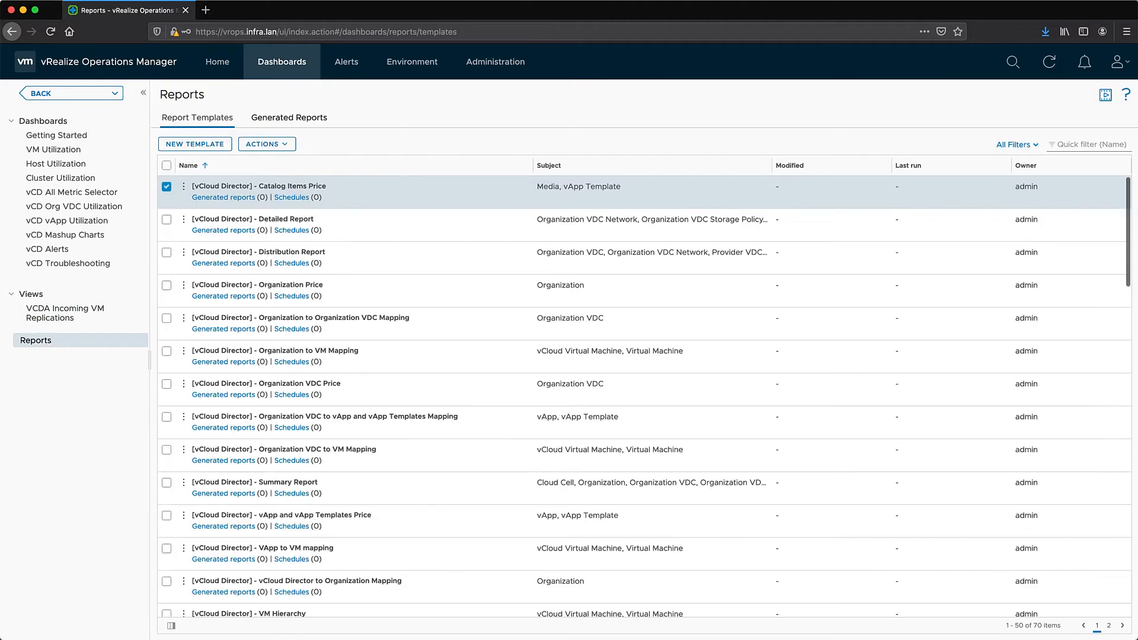
{"action": "left_click", "coordinate": [1090, 146]}
{"action": "type", "text": "vcda"}
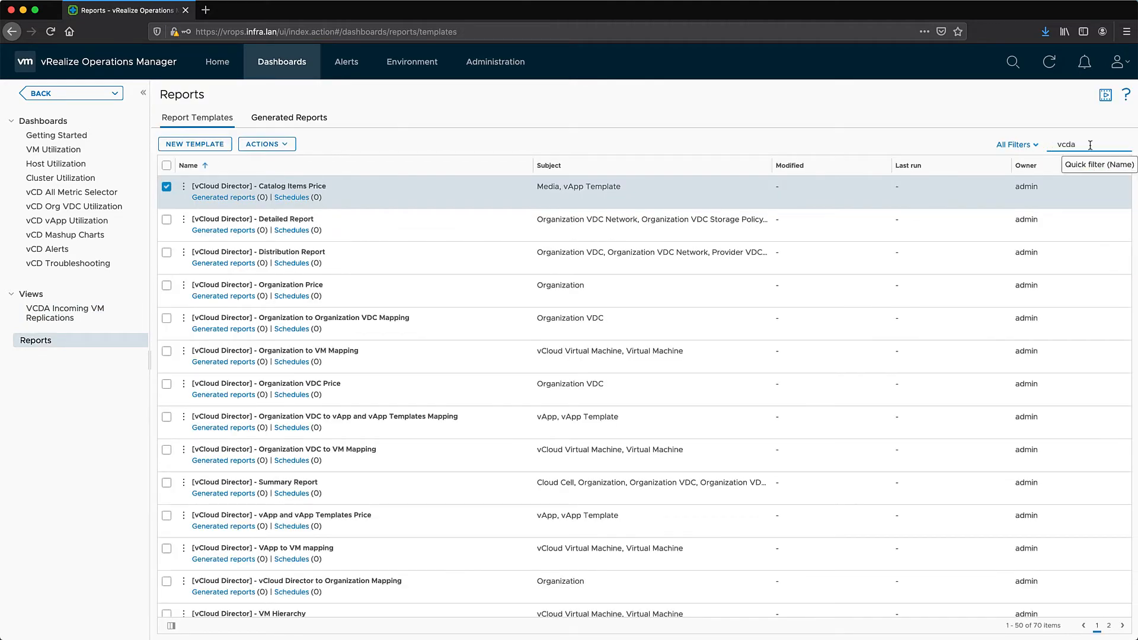
{"action": "key", "text": "Return"}
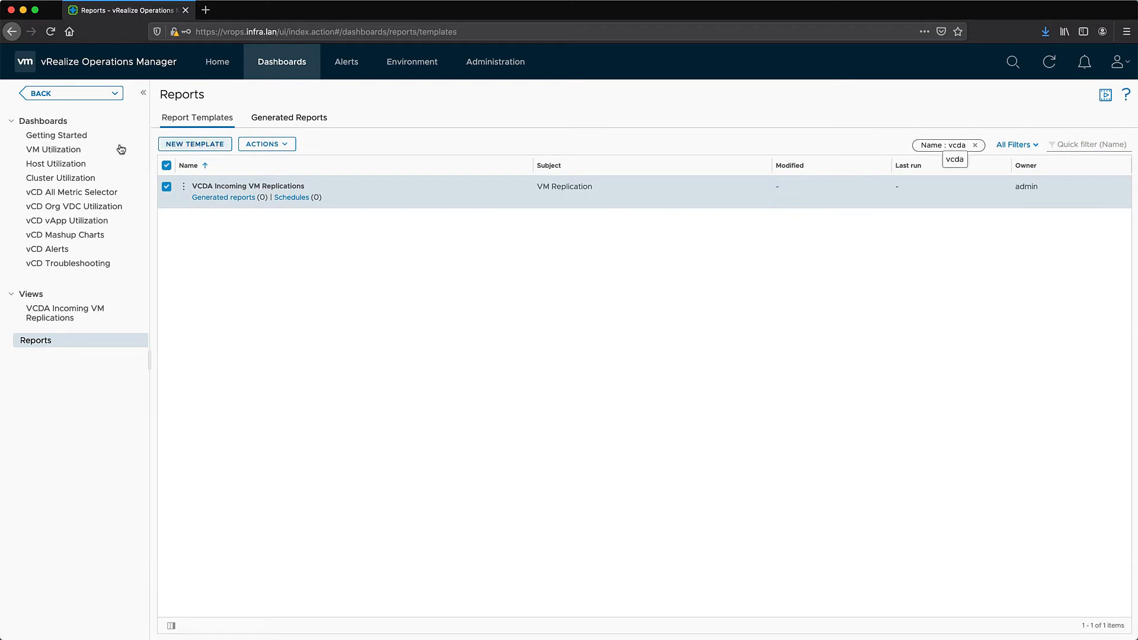
{"action": "left_click", "coordinate": [184, 188]}
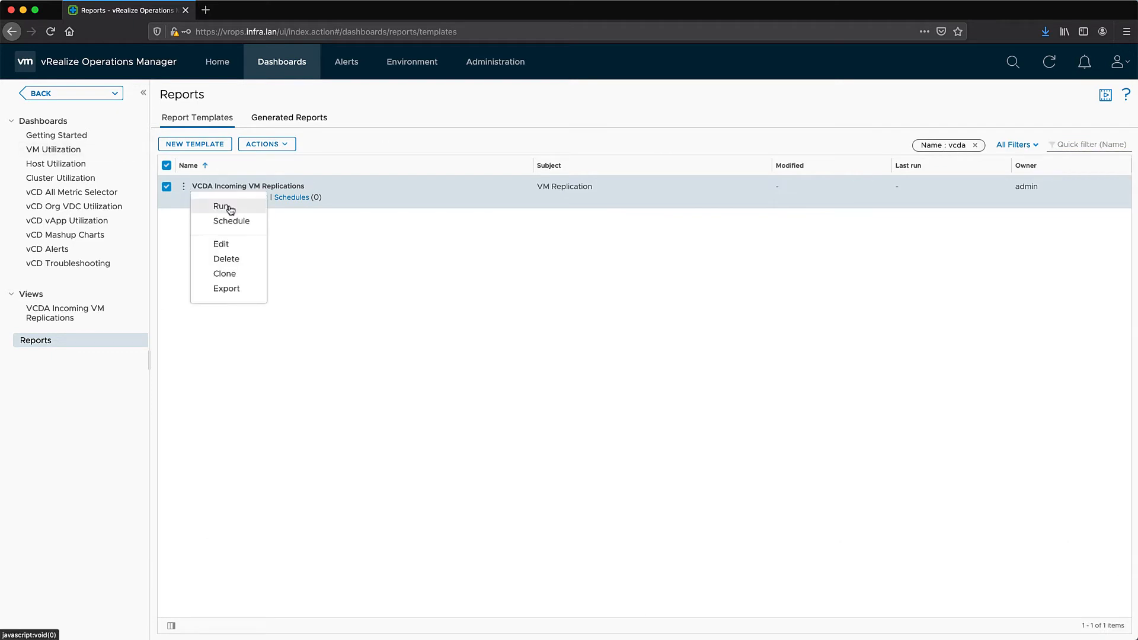
{"action": "left_click", "coordinate": [229, 208]}
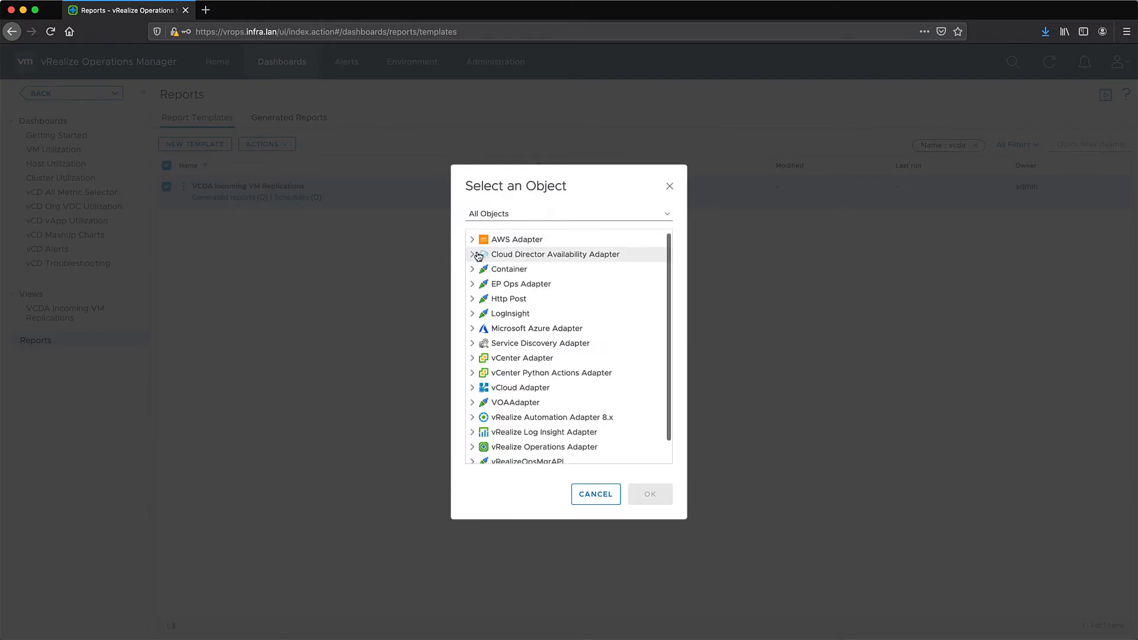
{"action": "left_click", "coordinate": [477, 255]}
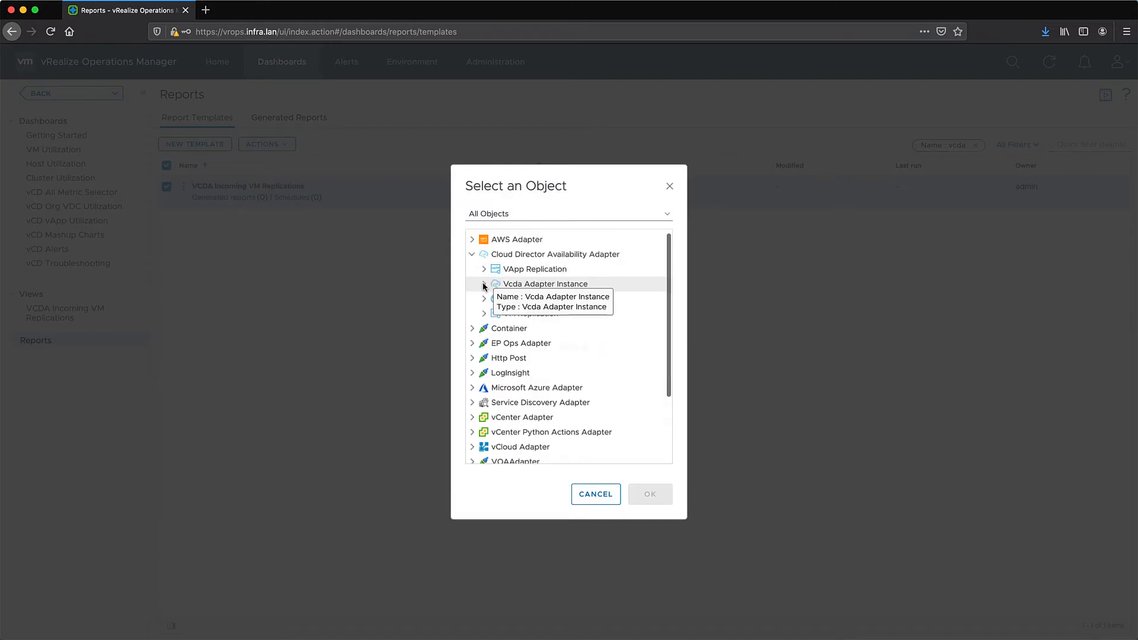
{"action": "left_click", "coordinate": [484, 284]}
{"action": "left_click", "coordinate": [519, 299]}
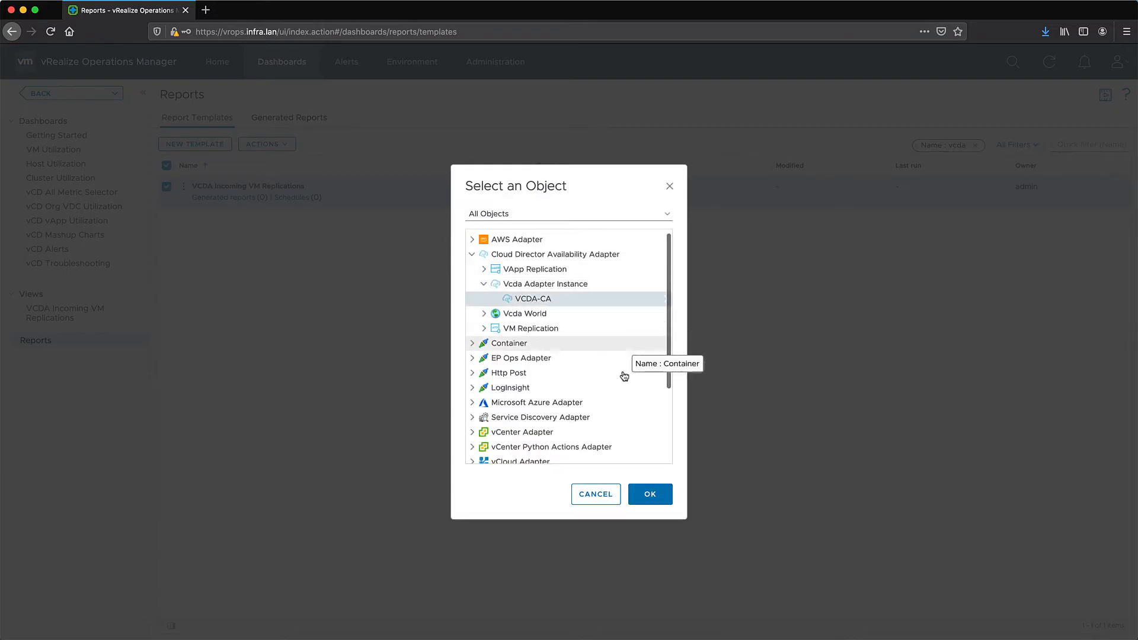
{"action": "left_click", "coordinate": [649, 503]}
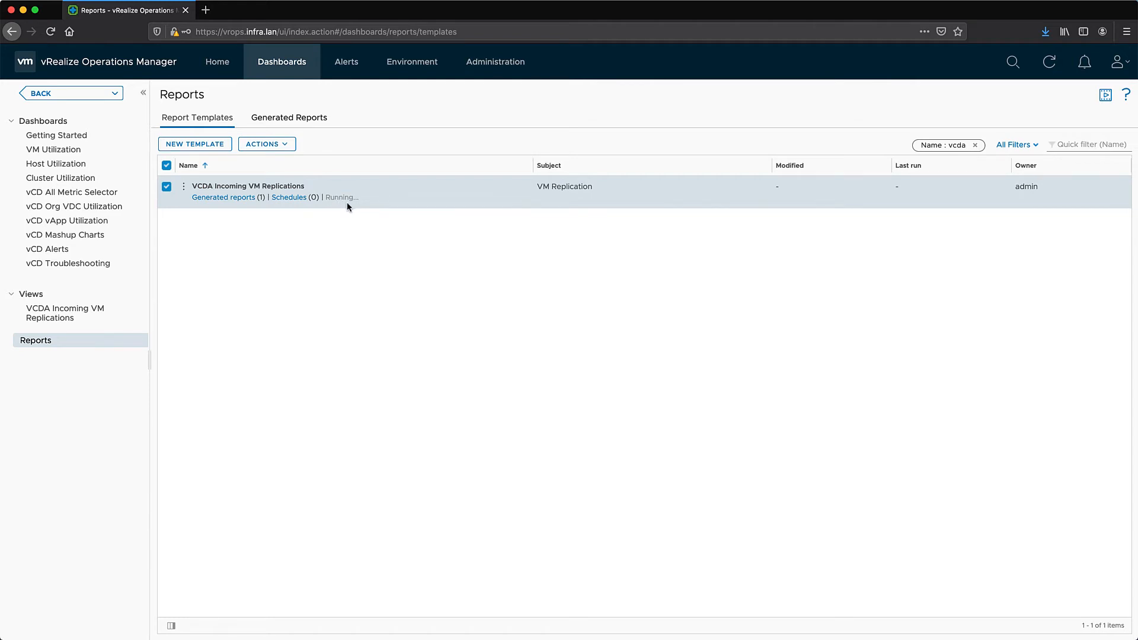
Download the generated report as a PDF and scroll through it in the browser
{"action": "left_click", "coordinate": [232, 199]}
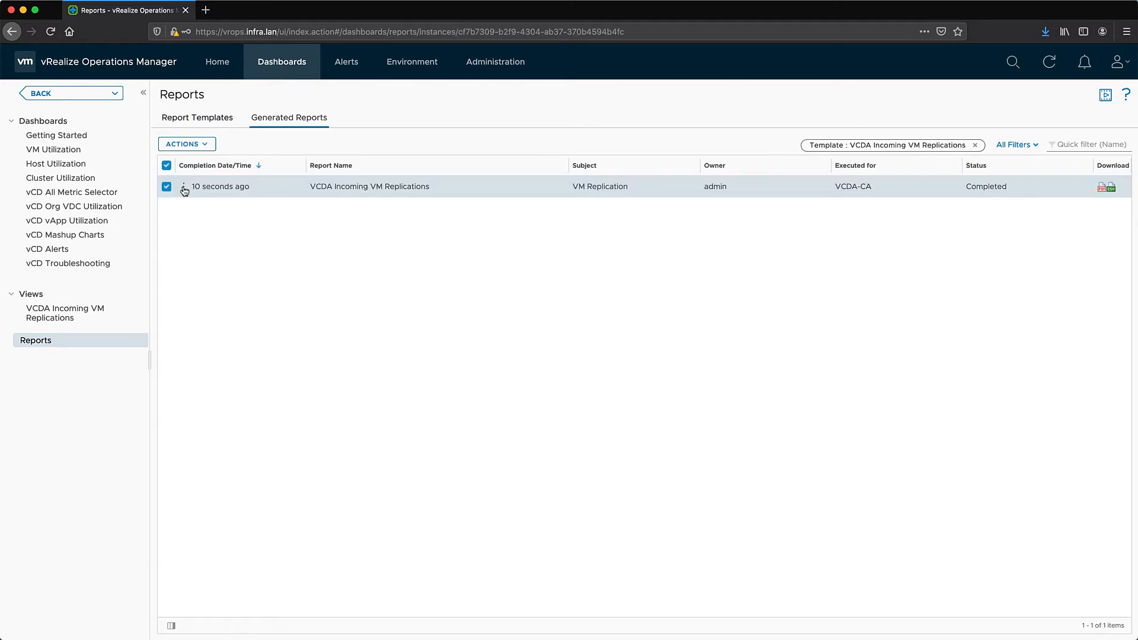
{"action": "left_click", "coordinate": [1103, 189]}
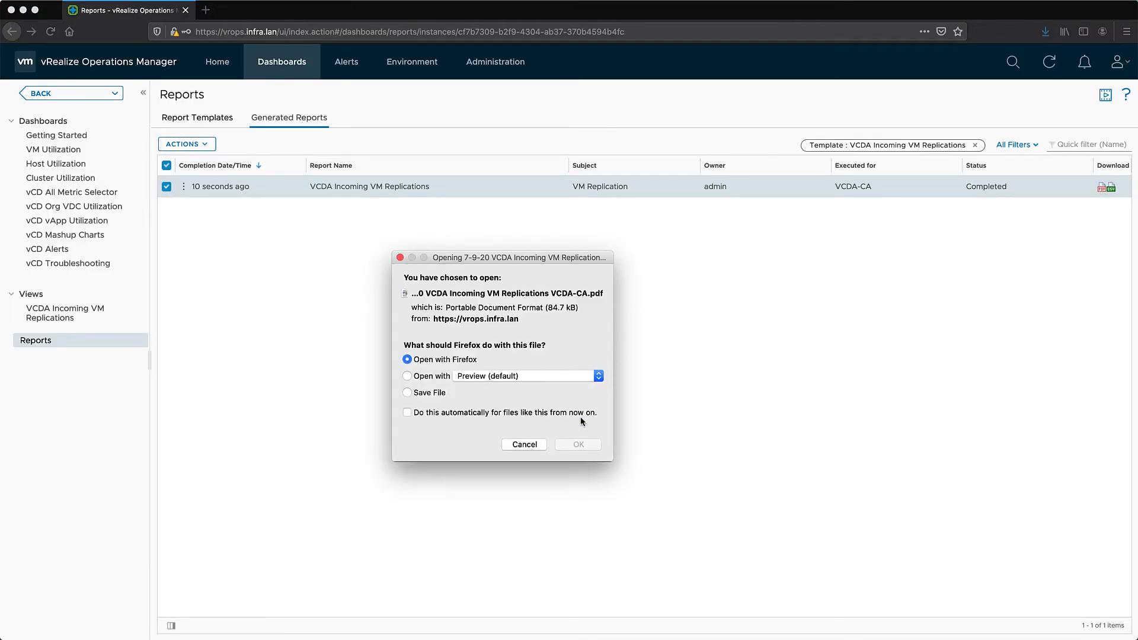
{"action": "left_click", "coordinate": [579, 445]}
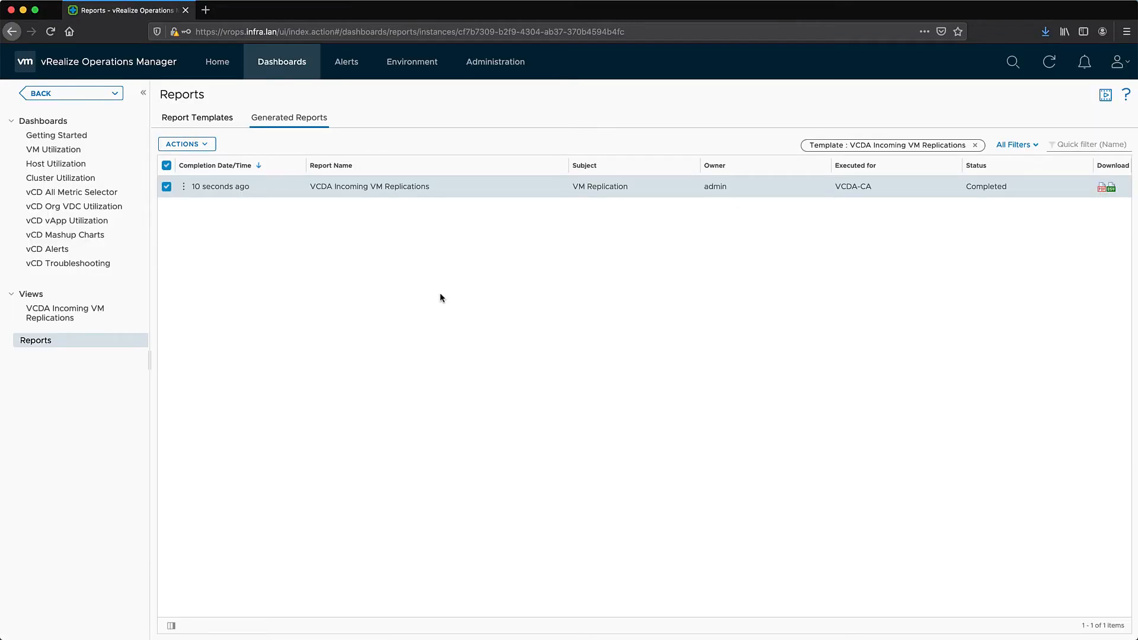
{"action": "scroll", "coordinate": [484, 189], "scroll_direction": "down", "scroll_amount": 10}
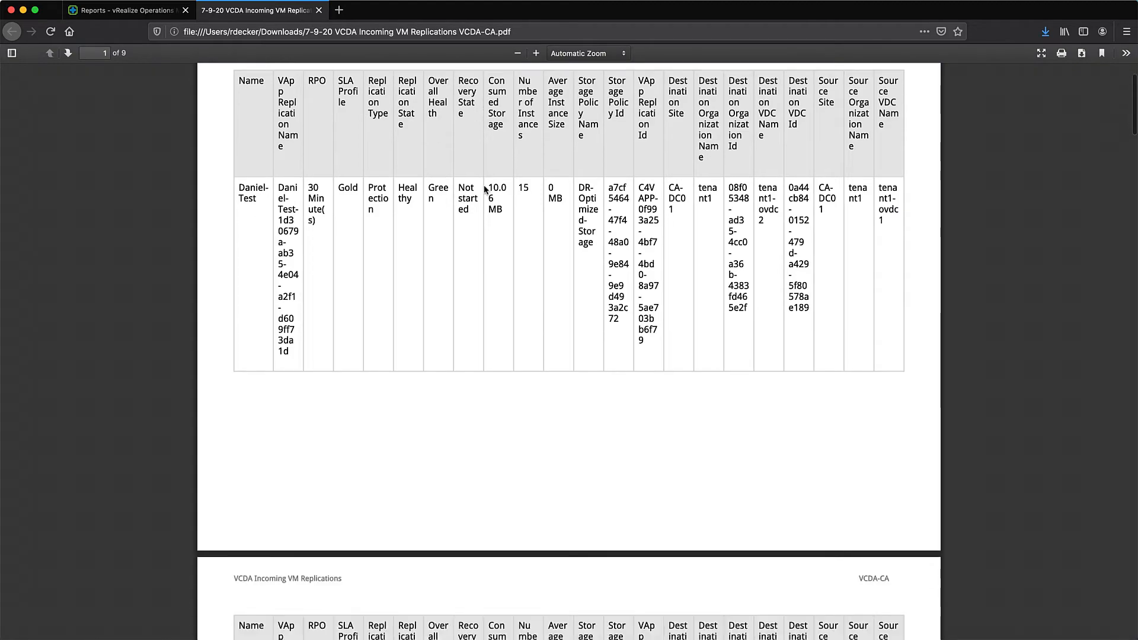
{"action": "scroll", "coordinate": [484, 188], "scroll_direction": "down", "scroll_amount": 4}
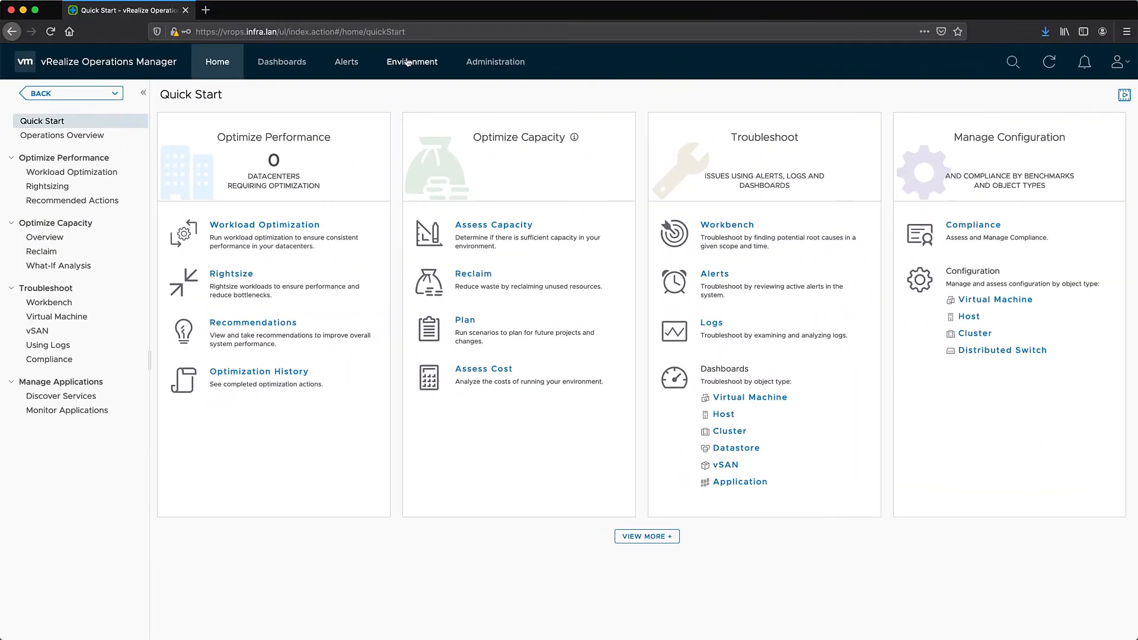
In Tenant Incoming Replications, expand vCloud World > ca-vcd > tenant1 and open tenant1-ovdc1
{"action": "left_click", "coordinate": [408, 62]}
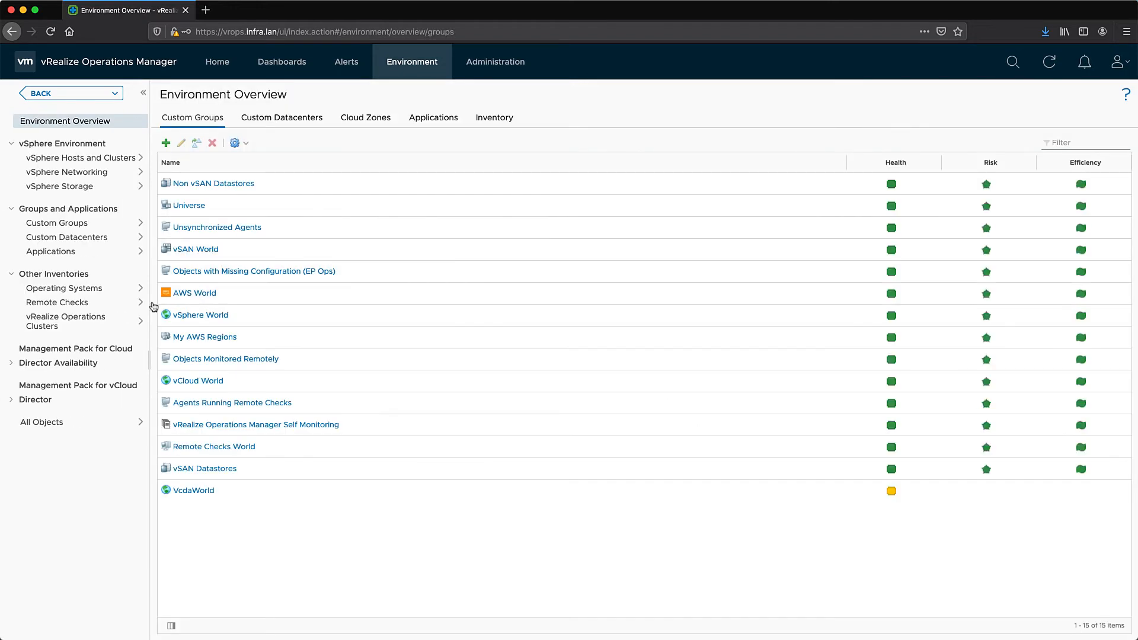
{"action": "left_click", "coordinate": [11, 364]}
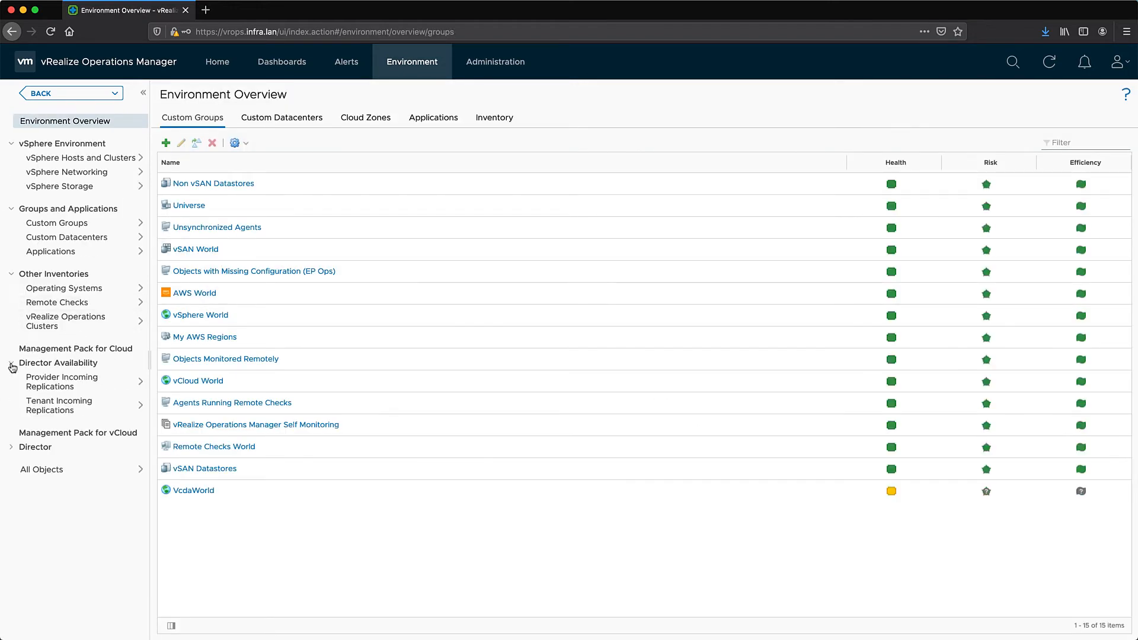
{"action": "left_click", "coordinate": [53, 409]}
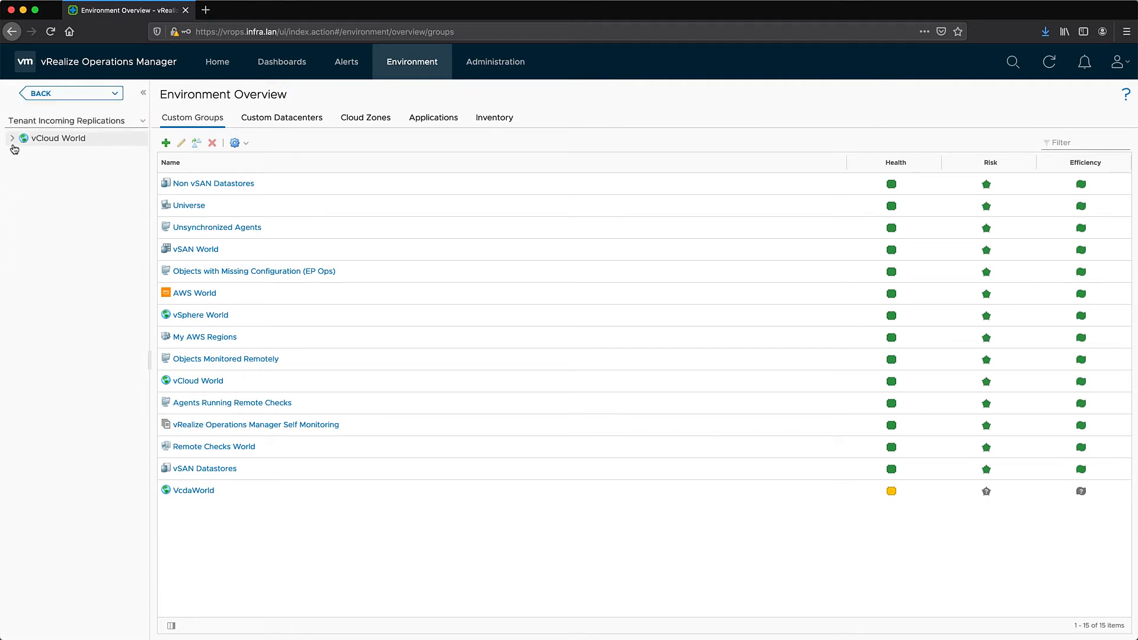
{"action": "left_click", "coordinate": [12, 138]}
{"action": "left_click", "coordinate": [24, 153]}
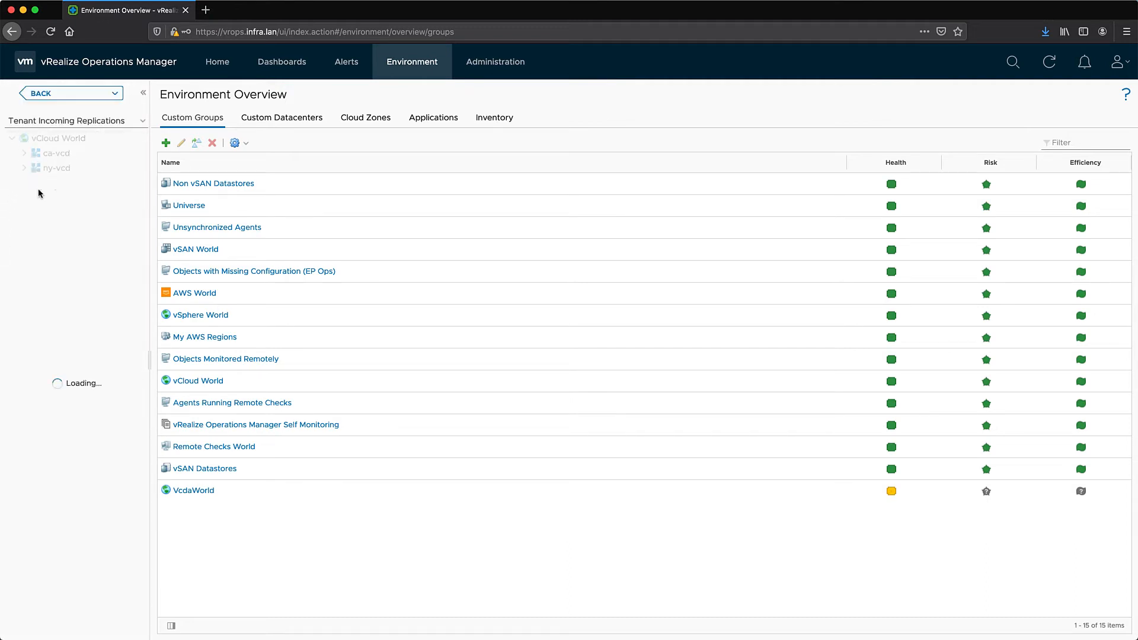
{"action": "left_click", "coordinate": [36, 212]}
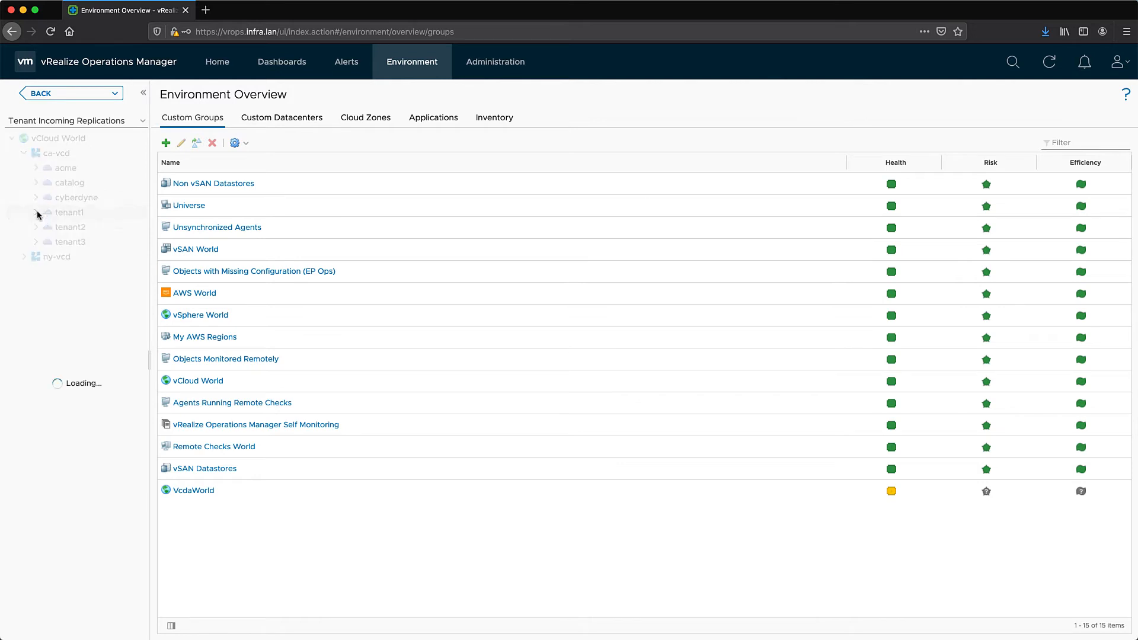
{"action": "left_click", "coordinate": [48, 227]}
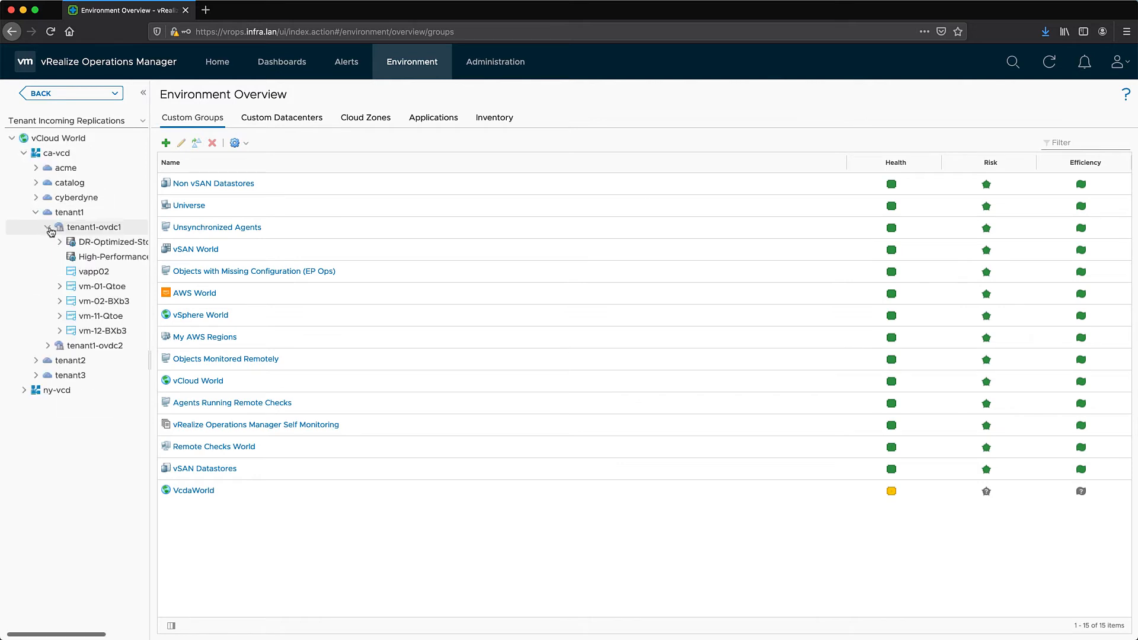
{"action": "left_click", "coordinate": [96, 229]}
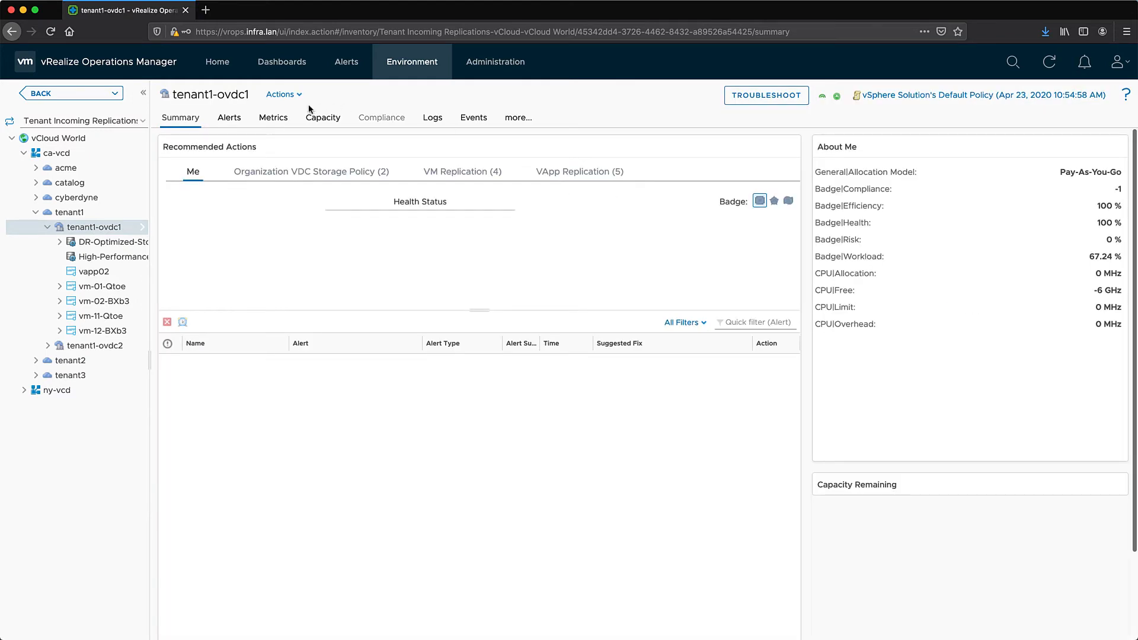
Check tenant1-ovdc1's Details views, then open vm-02-BXb3 under DR-Optimized-Storage
{"action": "left_click", "coordinate": [521, 119]}
{"action": "left_click", "coordinate": [525, 122]}
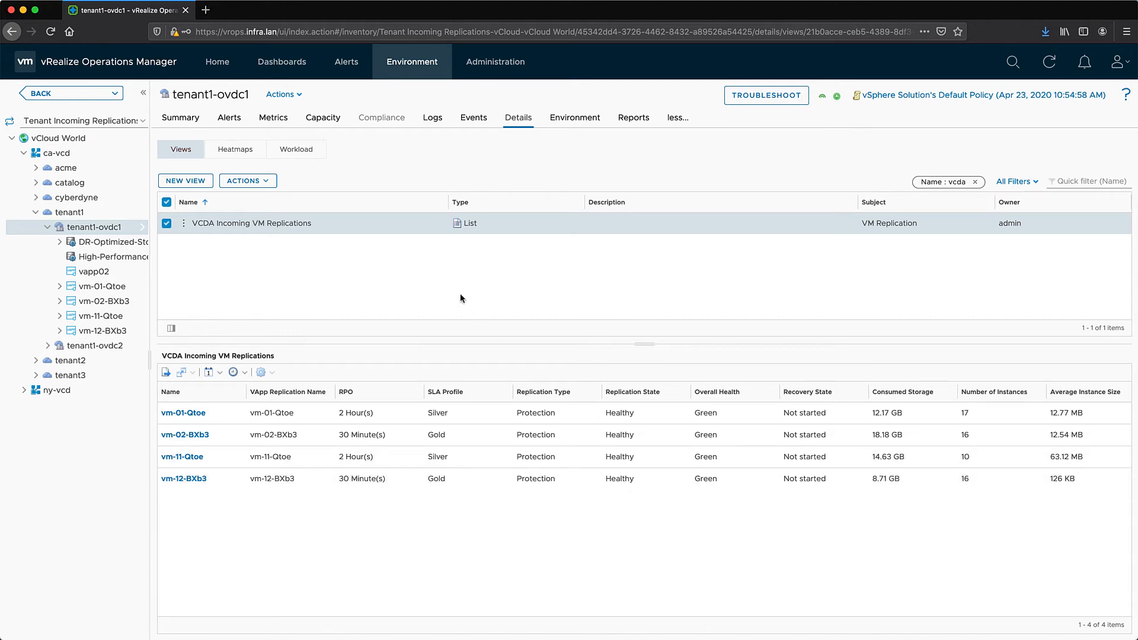
{"action": "left_click", "coordinate": [177, 119]}
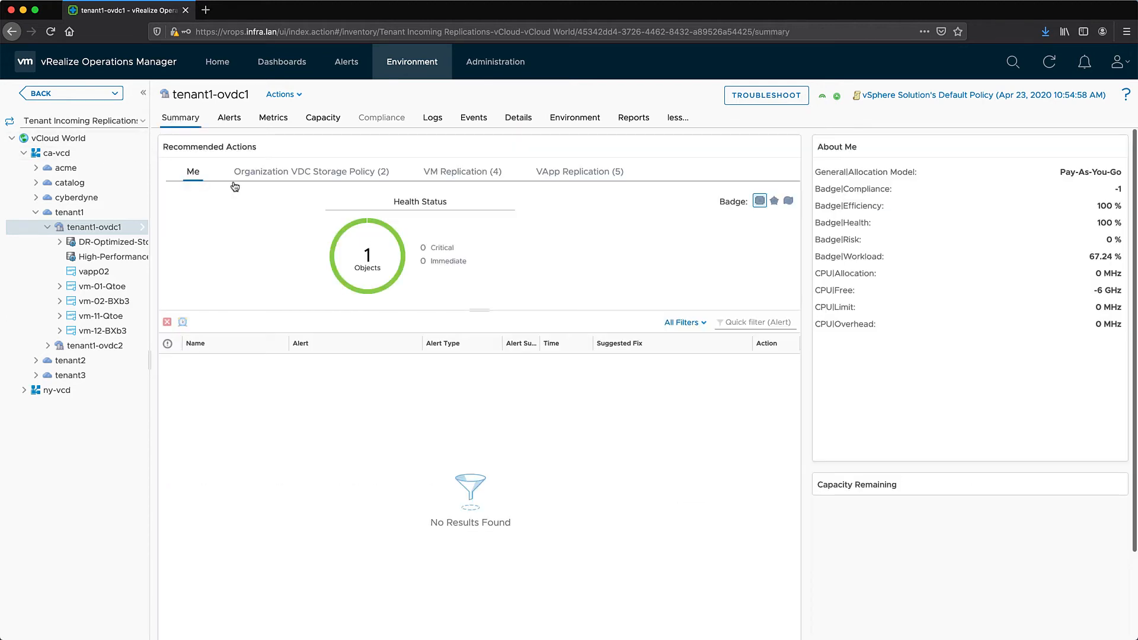
{"action": "left_click", "coordinate": [59, 243]}
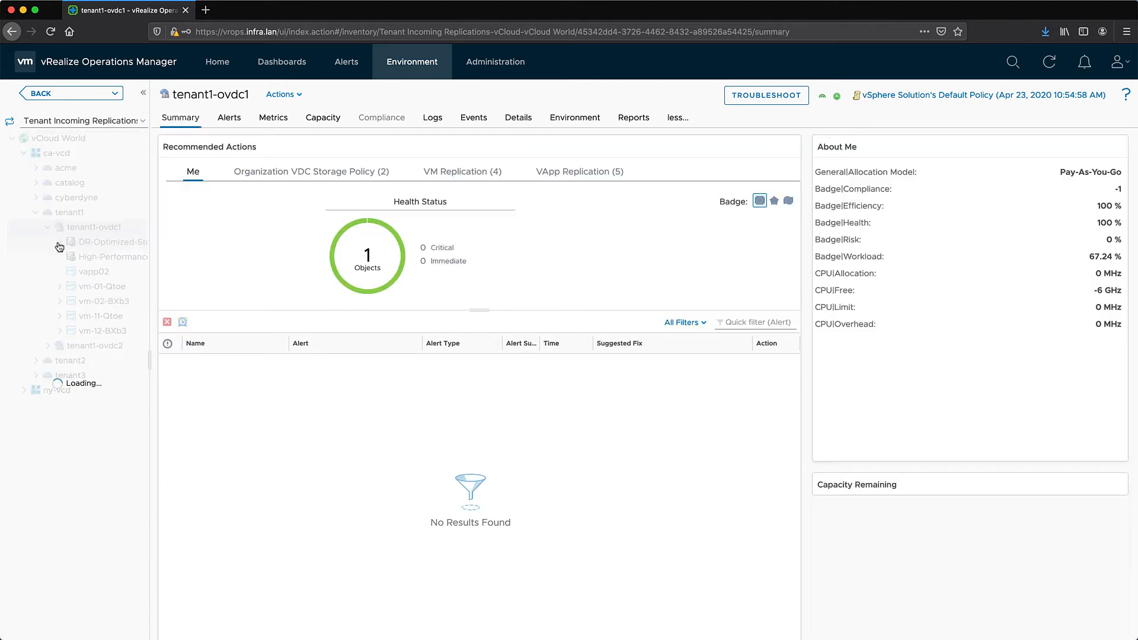
{"action": "left_click", "coordinate": [115, 276]}
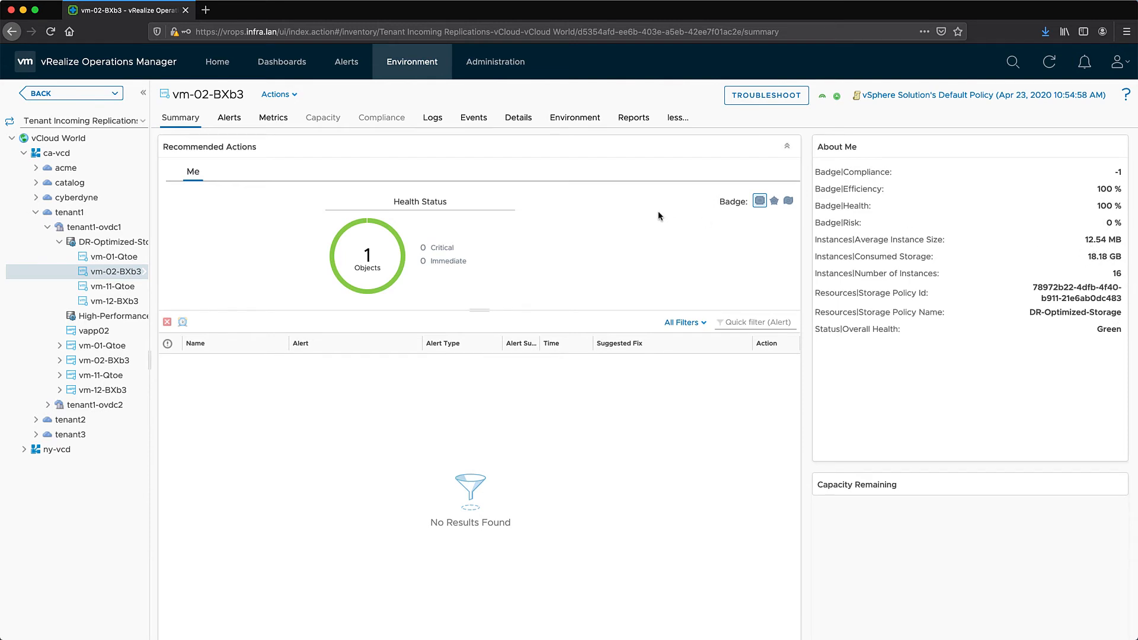
Chart vm-02-BXb3's Consumed Storage and Average Instance Size (MB) and zoom both charts in
{"action": "left_click", "coordinate": [266, 120]}
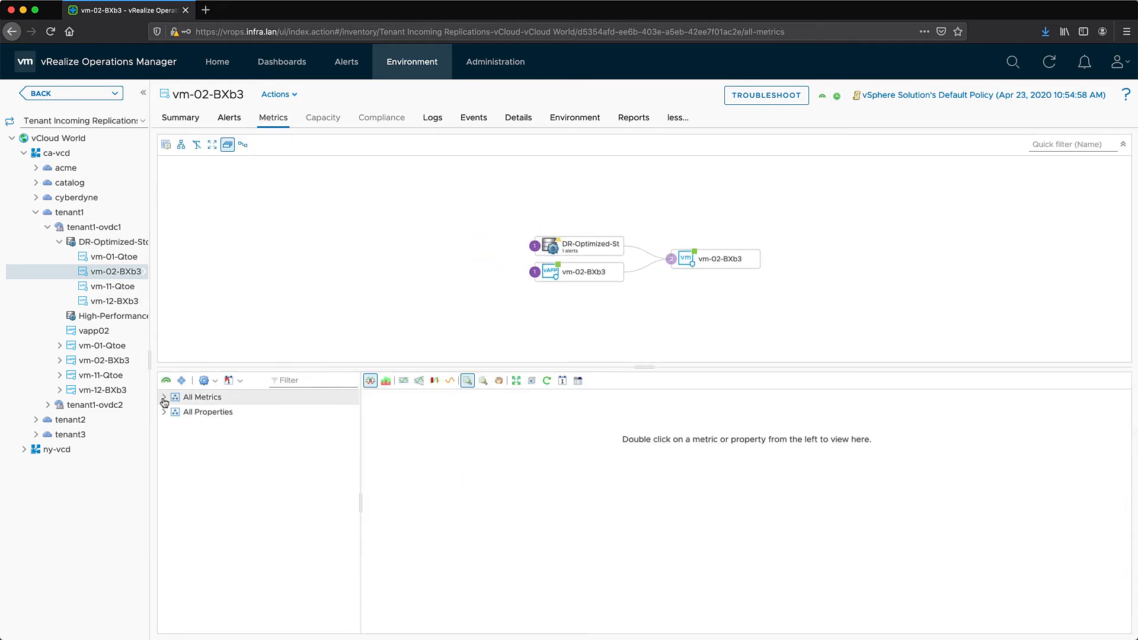
{"action": "left_click", "coordinate": [164, 397]}
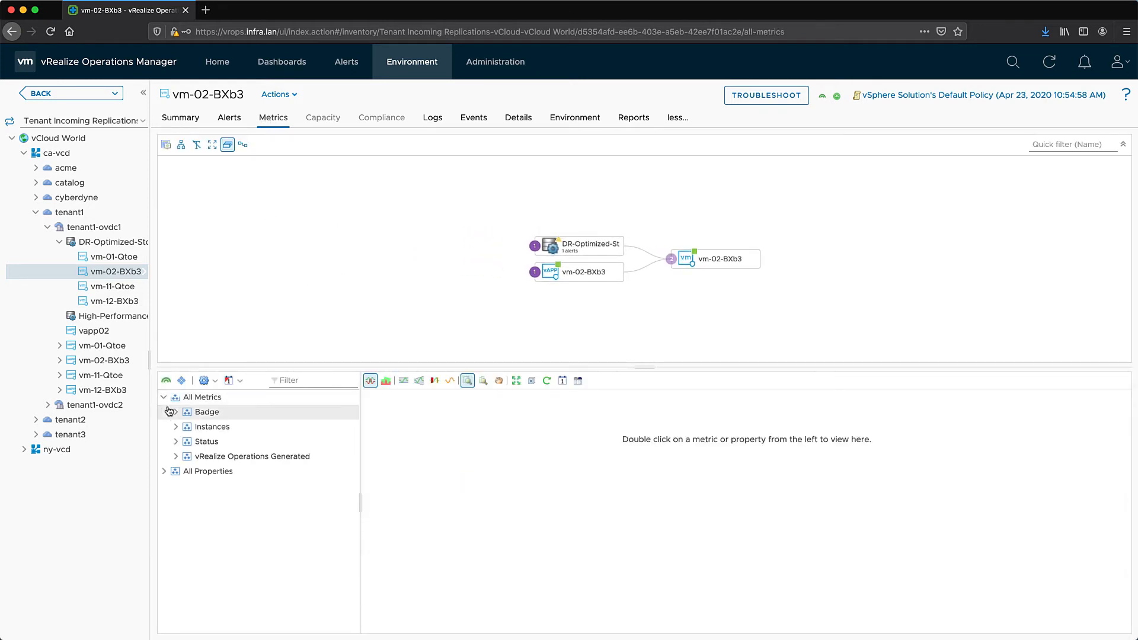
{"action": "left_click", "coordinate": [175, 427]}
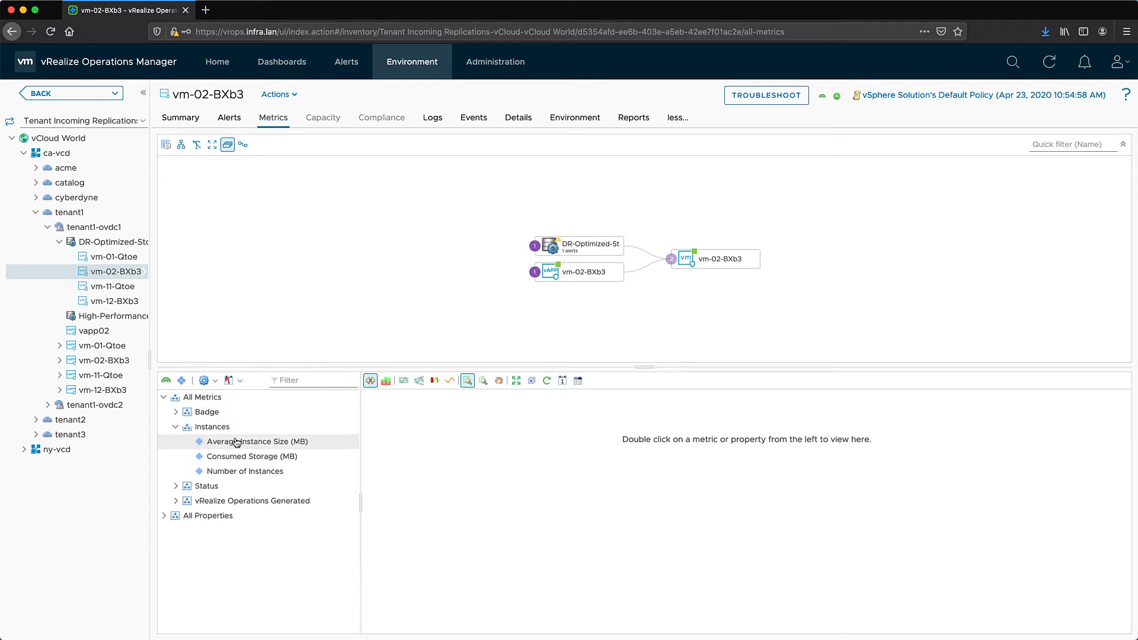
{"action": "double_click", "coordinate": [243, 457]}
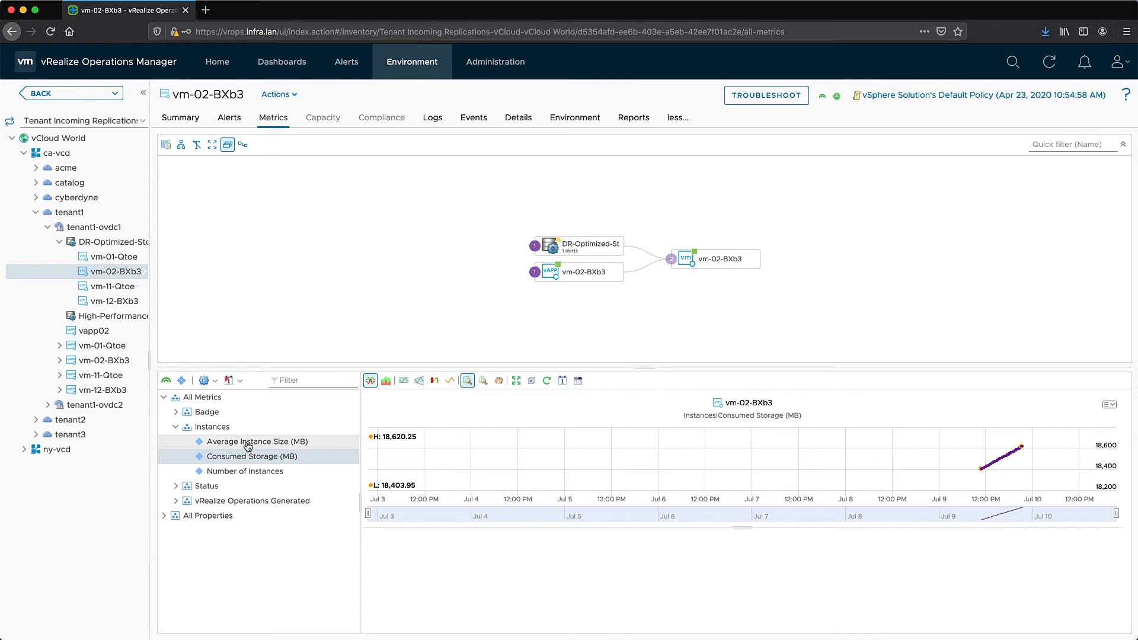
{"action": "double_click", "coordinate": [244, 442]}
{"action": "left_click_drag", "start_coordinate": [969, 424], "coordinate": [1010, 425]}
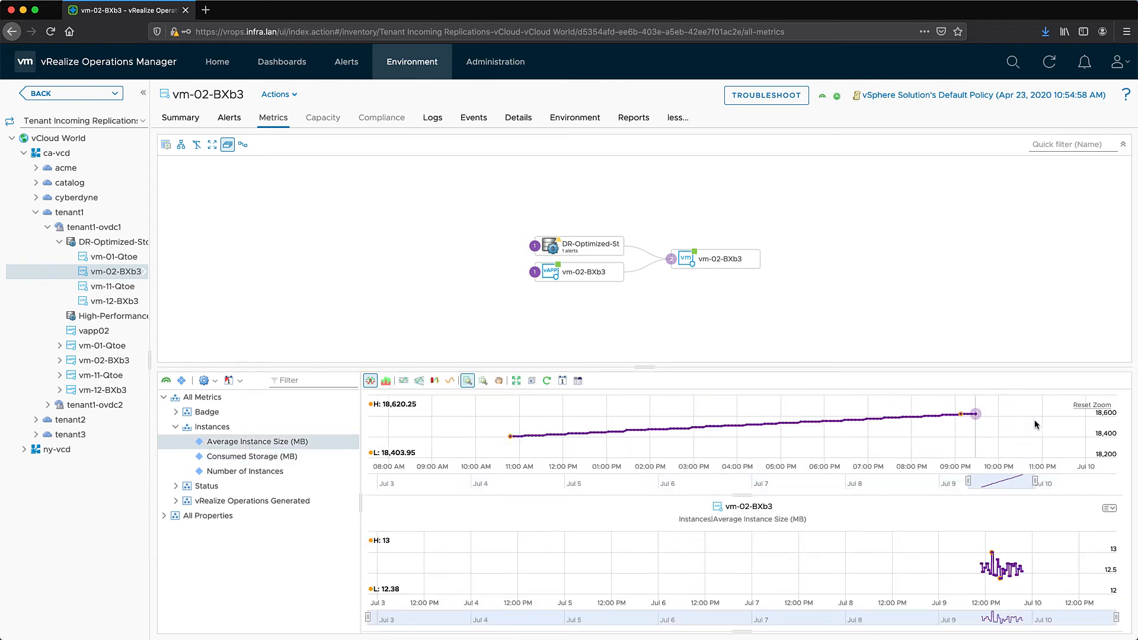
{"action": "left_click_drag", "start_coordinate": [939, 554], "coordinate": [1046, 558]}
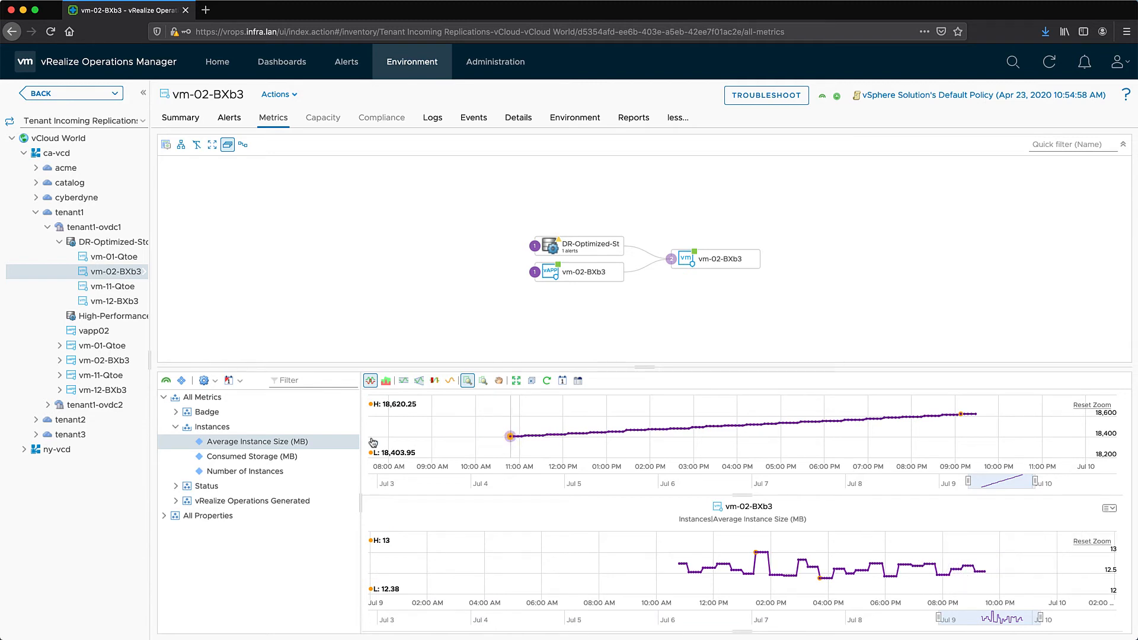
Expand the Status metrics and the Status, Topology and Resources property groups
{"action": "left_click", "coordinate": [176, 487]}
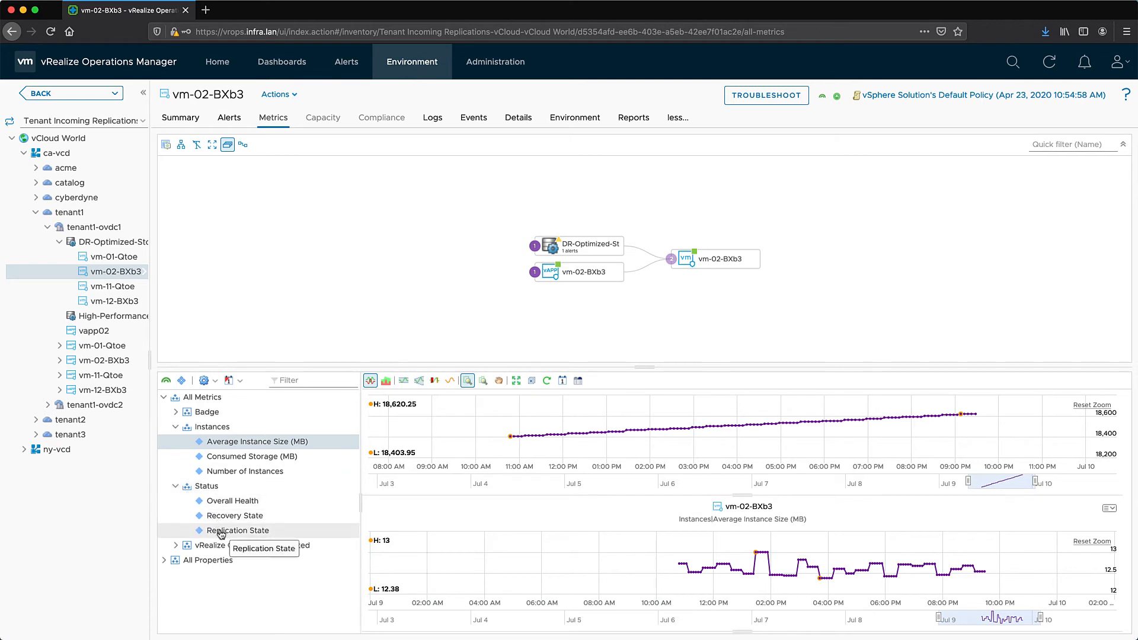
{"action": "left_click", "coordinate": [164, 563]}
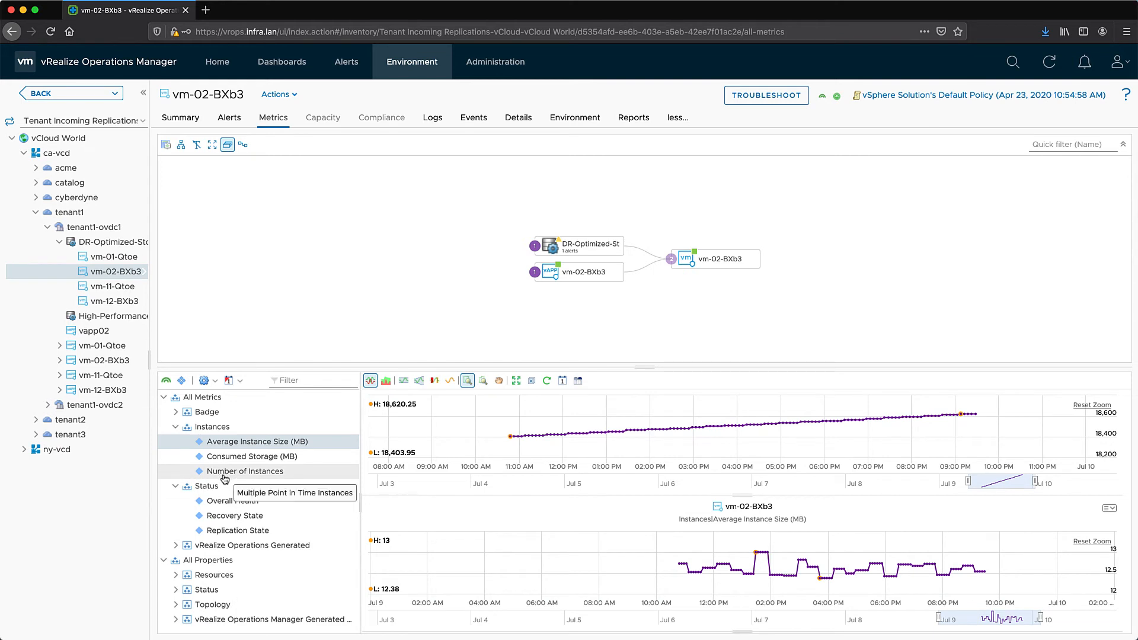
{"action": "left_click", "coordinate": [176, 589]}
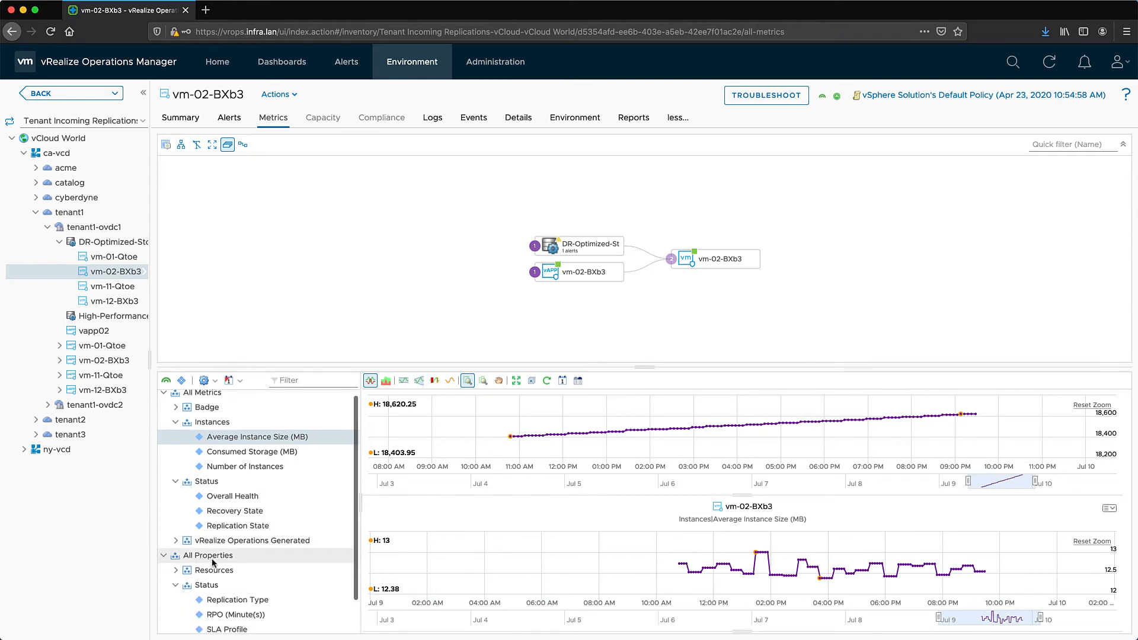
{"action": "scroll", "coordinate": [213, 563], "scroll_direction": "down", "scroll_amount": 1}
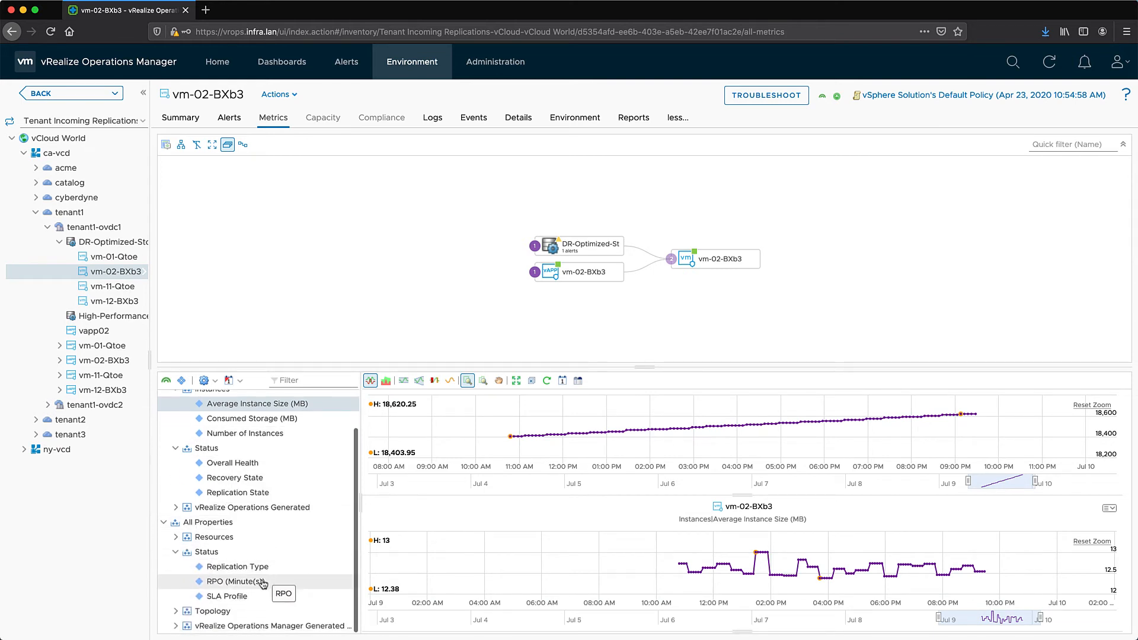
{"action": "left_click", "coordinate": [176, 611]}
{"action": "scroll", "coordinate": [201, 568], "scroll_direction": "down", "scroll_amount": 3}
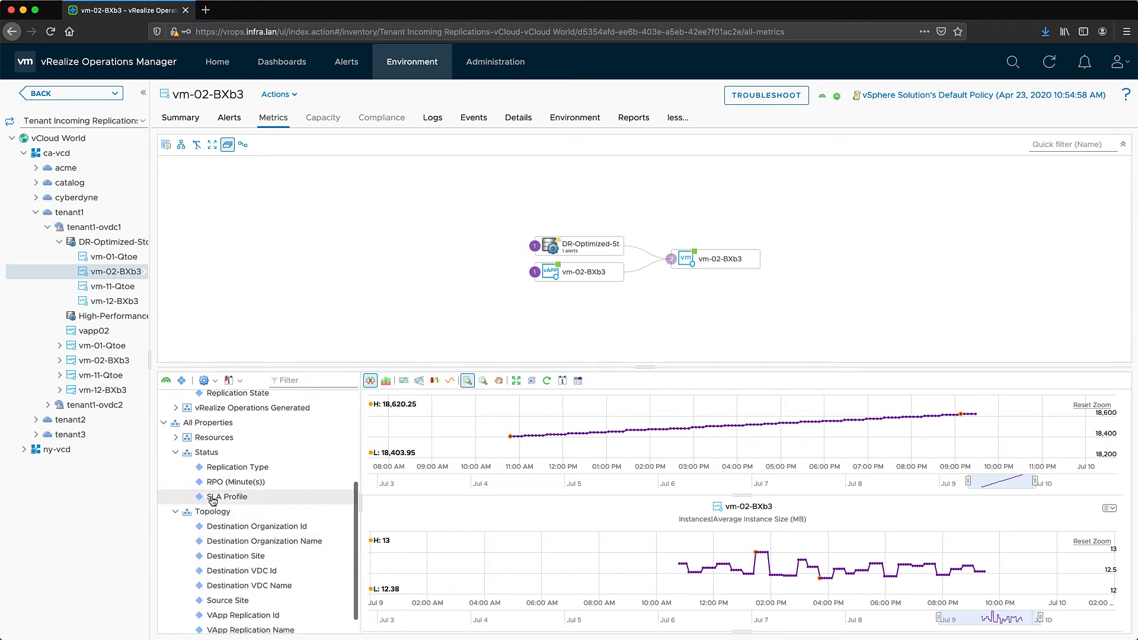
{"action": "left_click", "coordinate": [177, 438]}
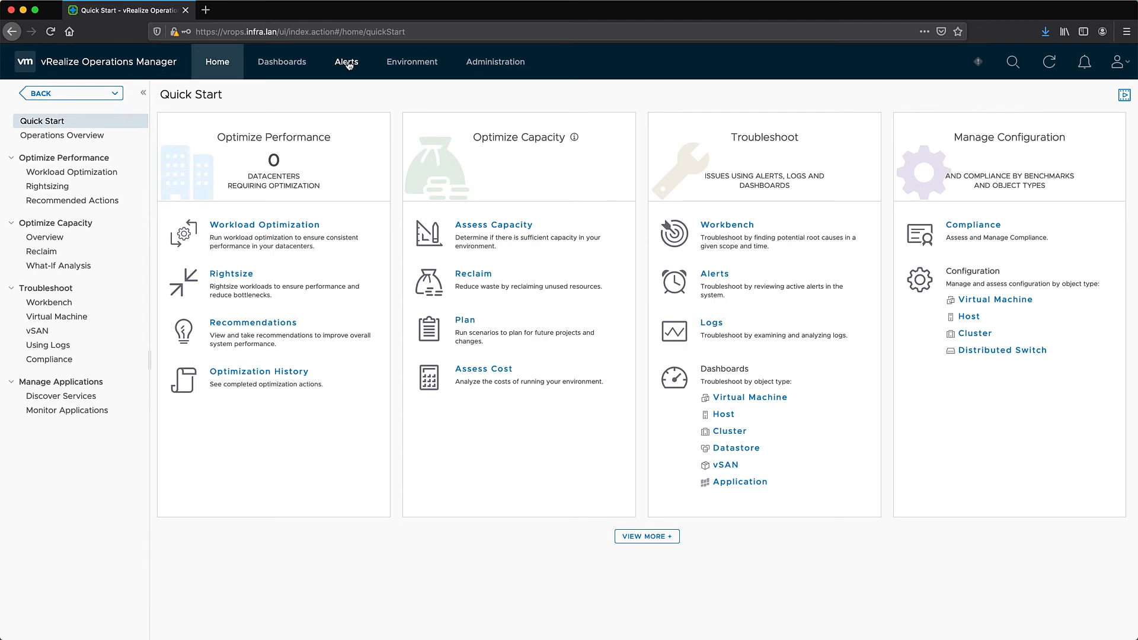
From Alerts > Alert Settings > Alert Definitions, add a new alert definition
{"action": "left_click", "coordinate": [349, 65]}
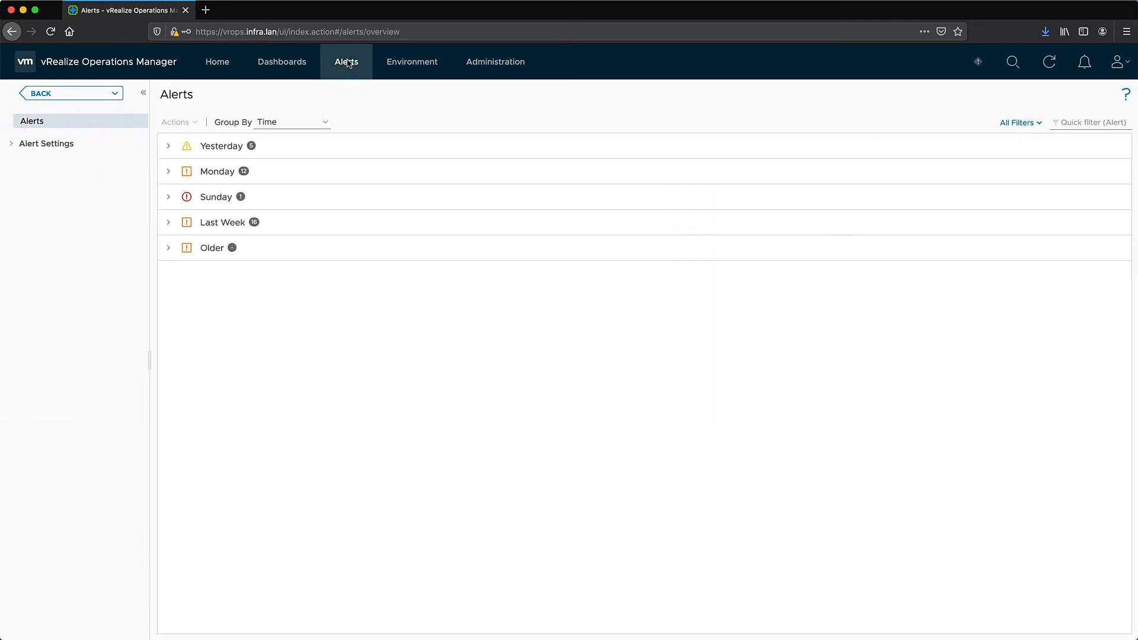
{"action": "left_click", "coordinate": [13, 146]}
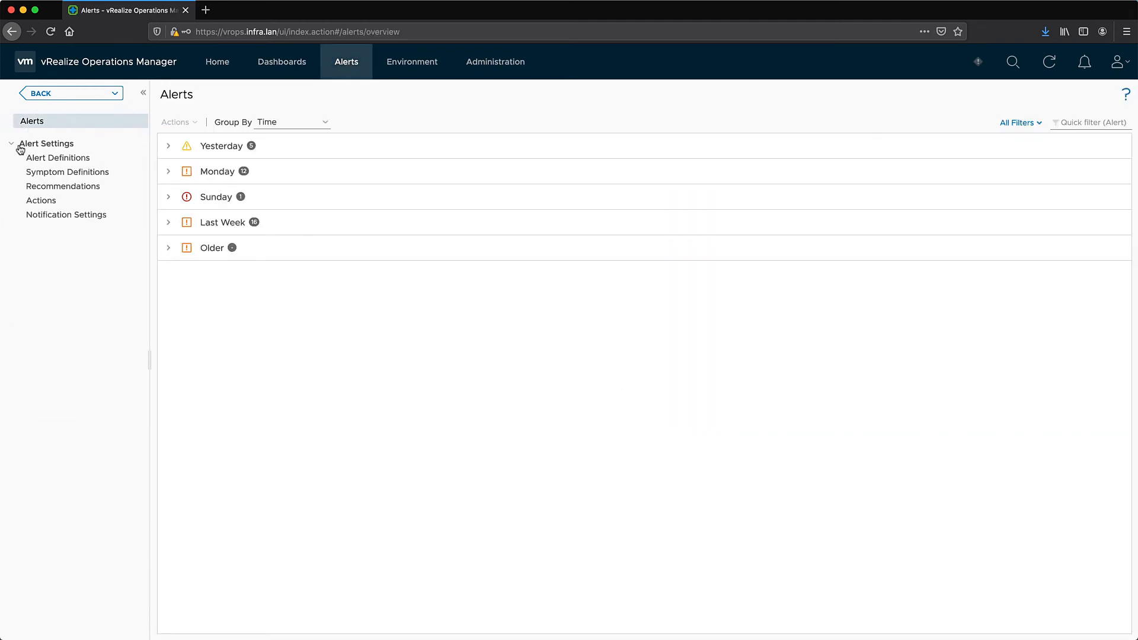
{"action": "left_click", "coordinate": [37, 158]}
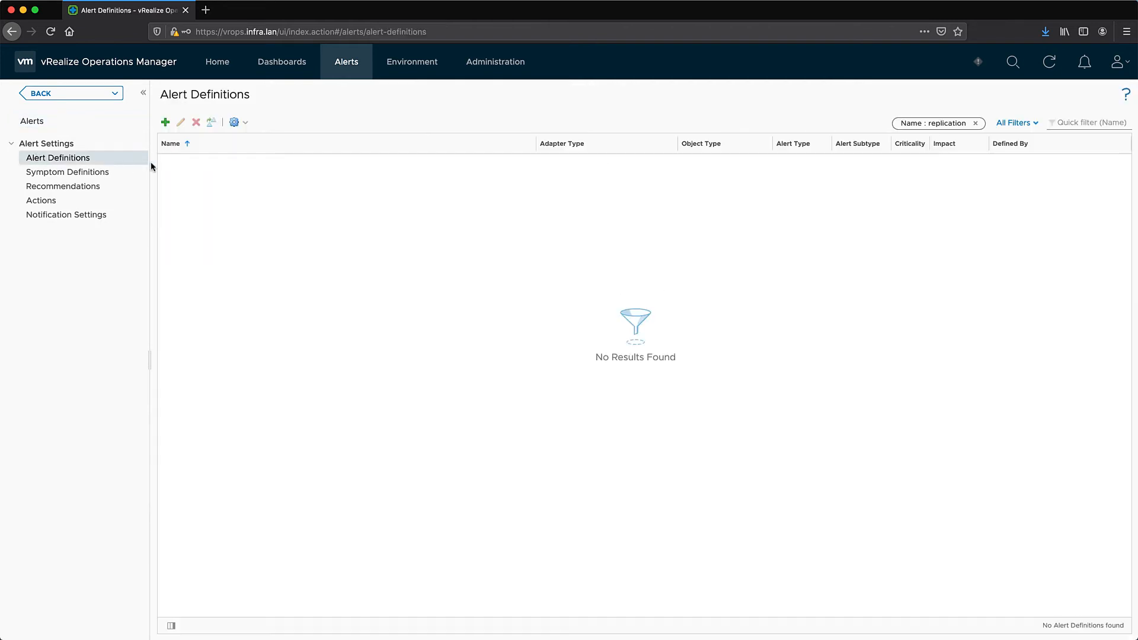
{"action": "left_click", "coordinate": [166, 122]}
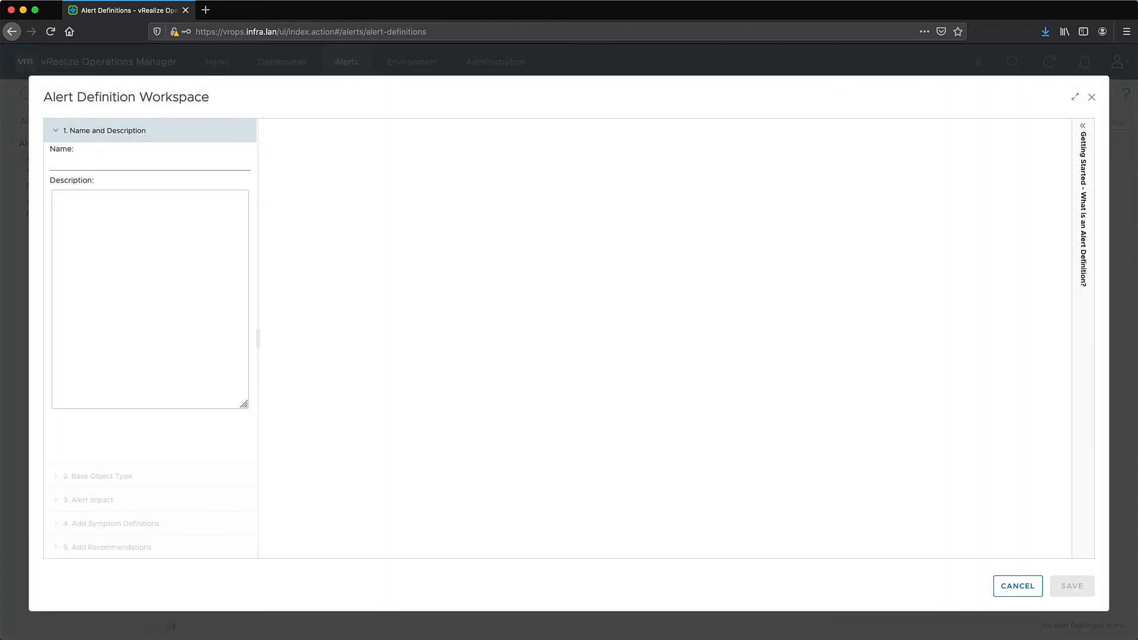
Name the alert 'VMs replication for tenant1 not Healthy', base it on VM Replication, and expand symptom definitions
{"action": "left_click", "coordinate": [104, 163]}
{"action": "type", "text": "VM"}
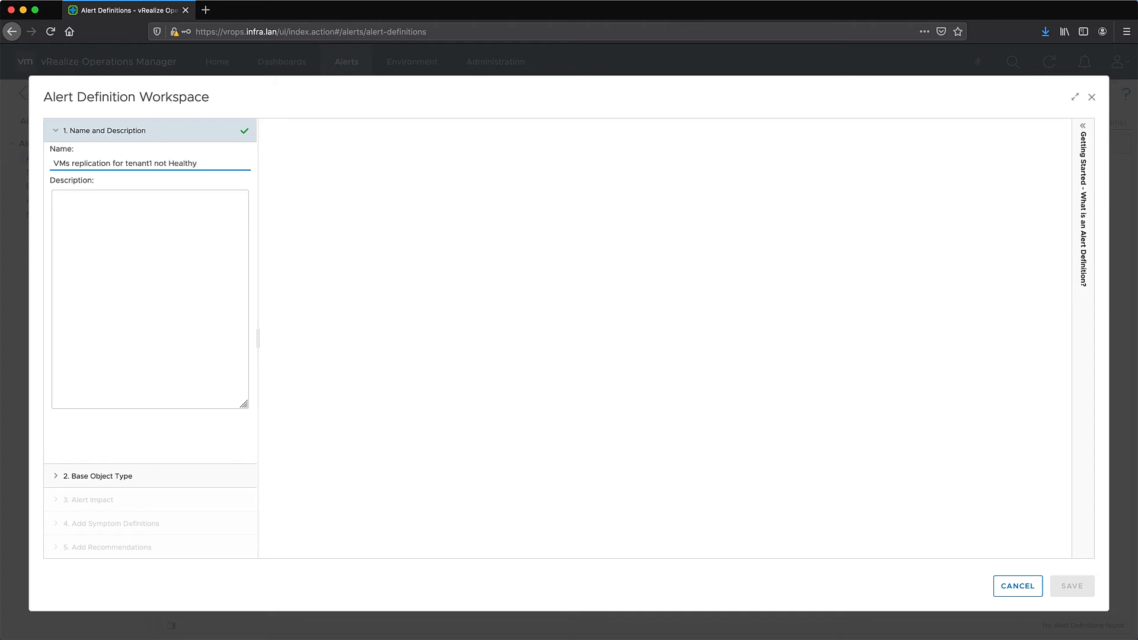
{"action": "left_click", "coordinate": [122, 477]}
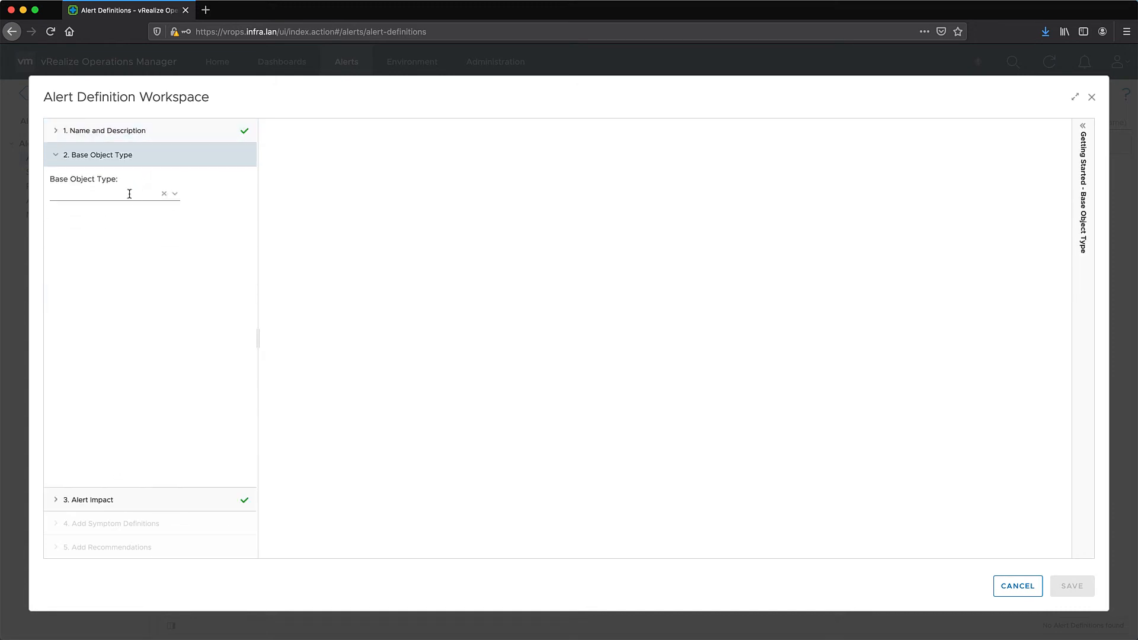
{"action": "left_click", "coordinate": [129, 194]}
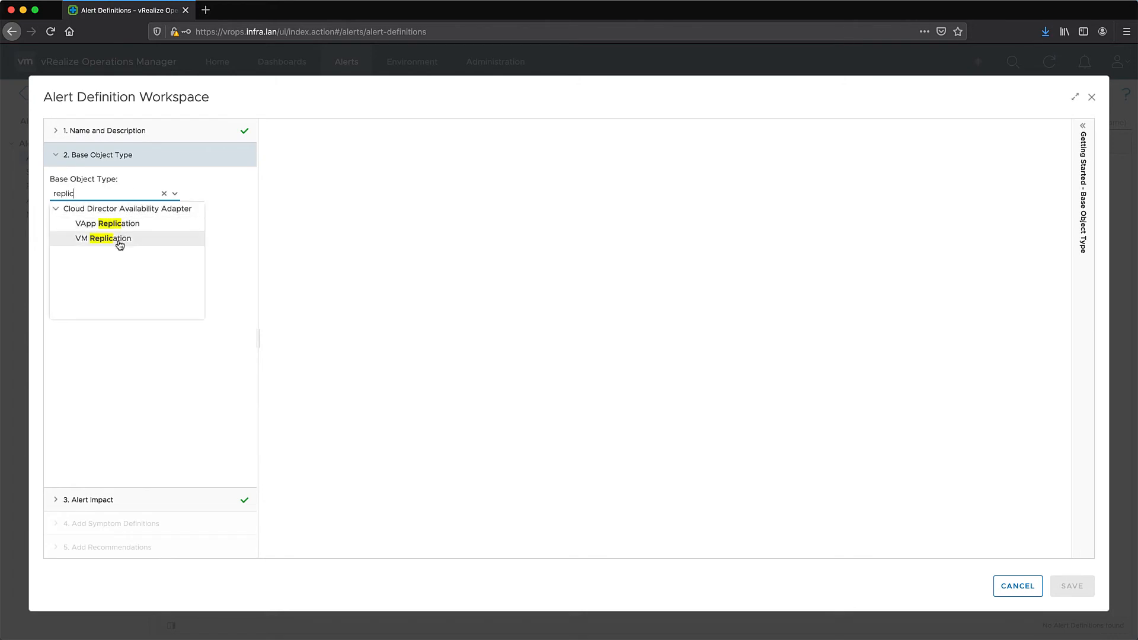
{"action": "left_click", "coordinate": [119, 240]}
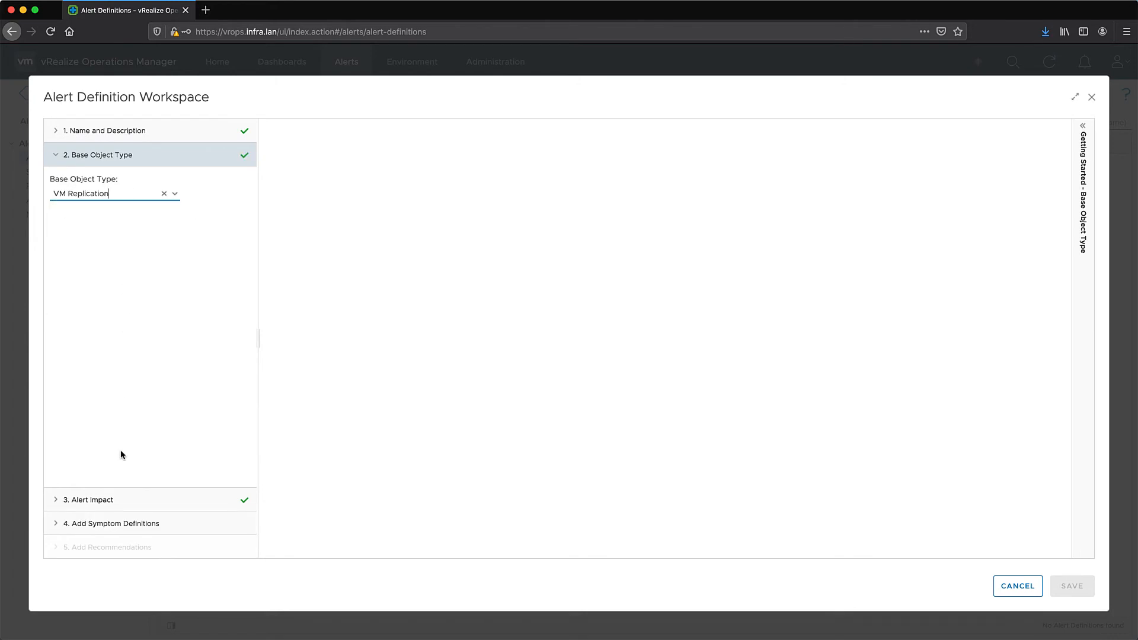
{"action": "left_click", "coordinate": [121, 524]}
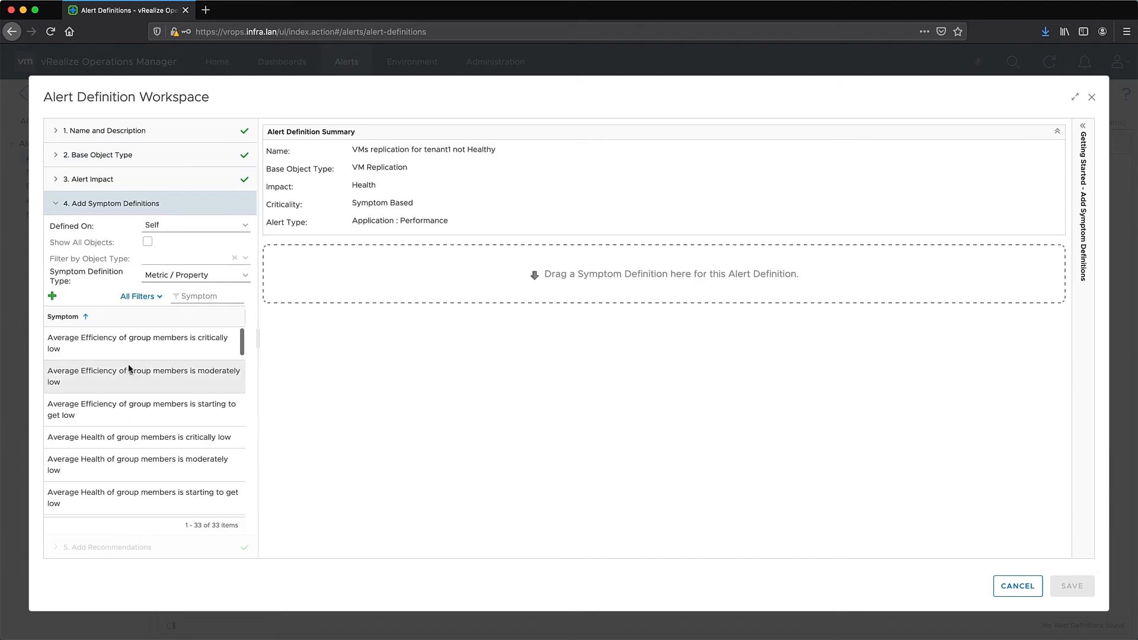
Start a symptom on Status > Replication State named 'Replication state is not Healthy'
{"action": "left_click", "coordinate": [52, 296]}
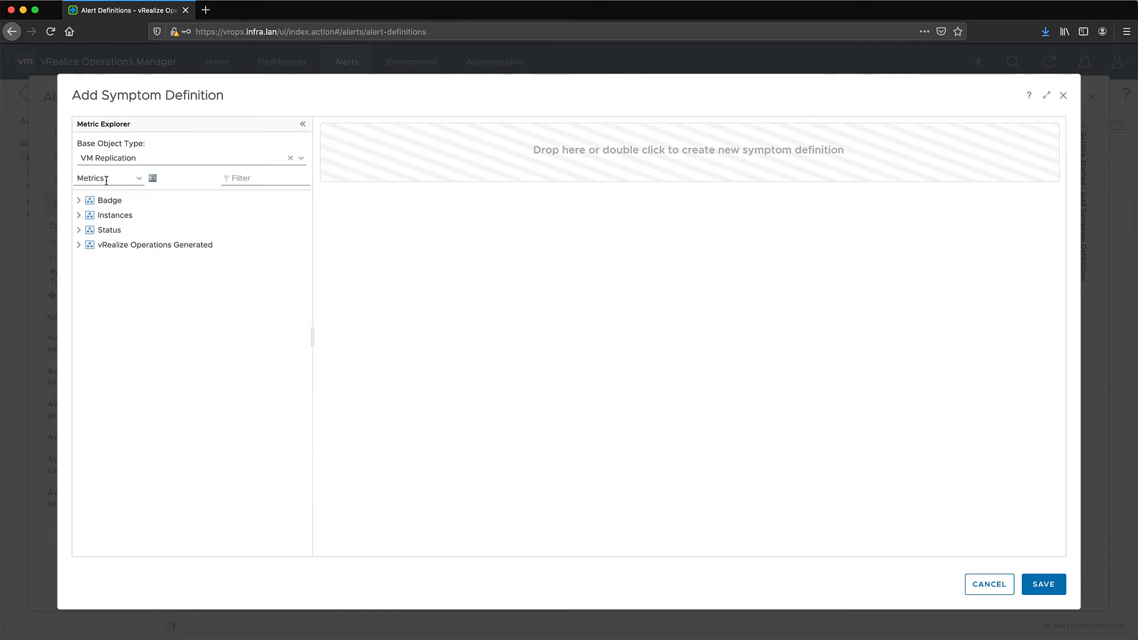
{"action": "left_click", "coordinate": [79, 230]}
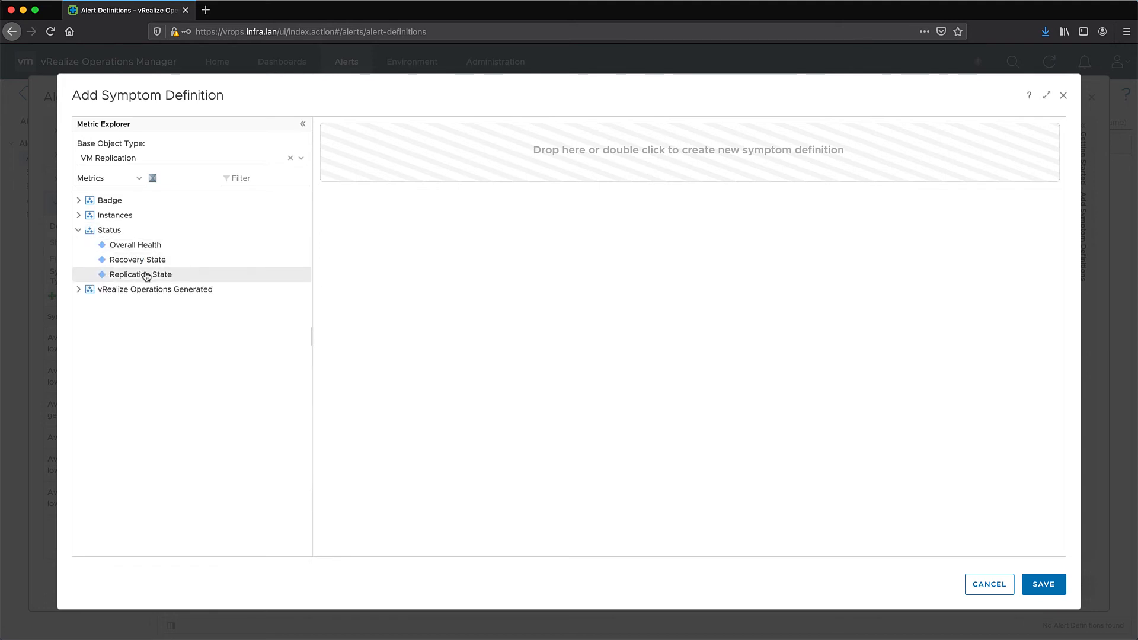
{"action": "left_click_drag", "start_coordinate": [147, 274], "coordinate": [421, 169]}
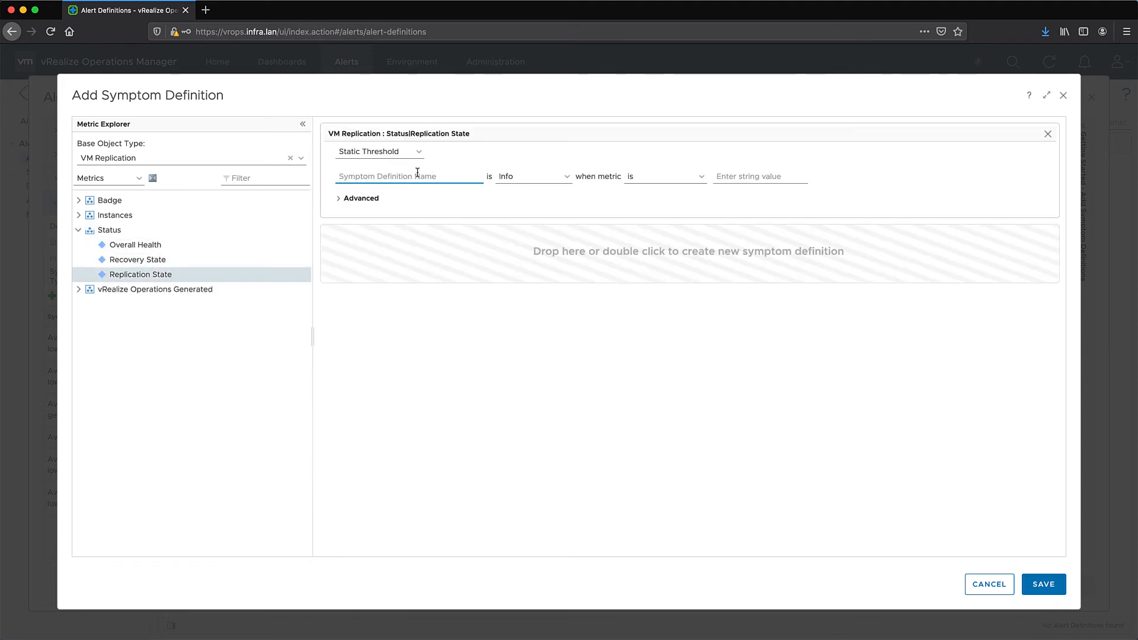
{"action": "type", "text": "Replication state is not"}
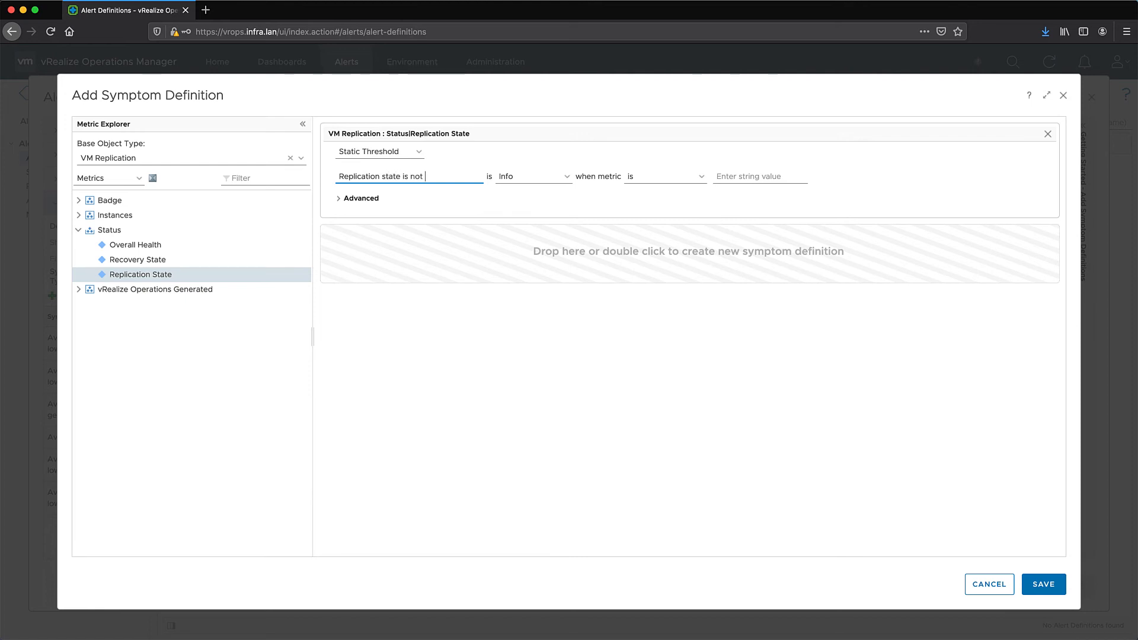
{"action": "type", "text": " Healthy"}
Give the symptom Warning severity with condition 'is not Healthy' and save it
{"action": "left_click", "coordinate": [550, 180]}
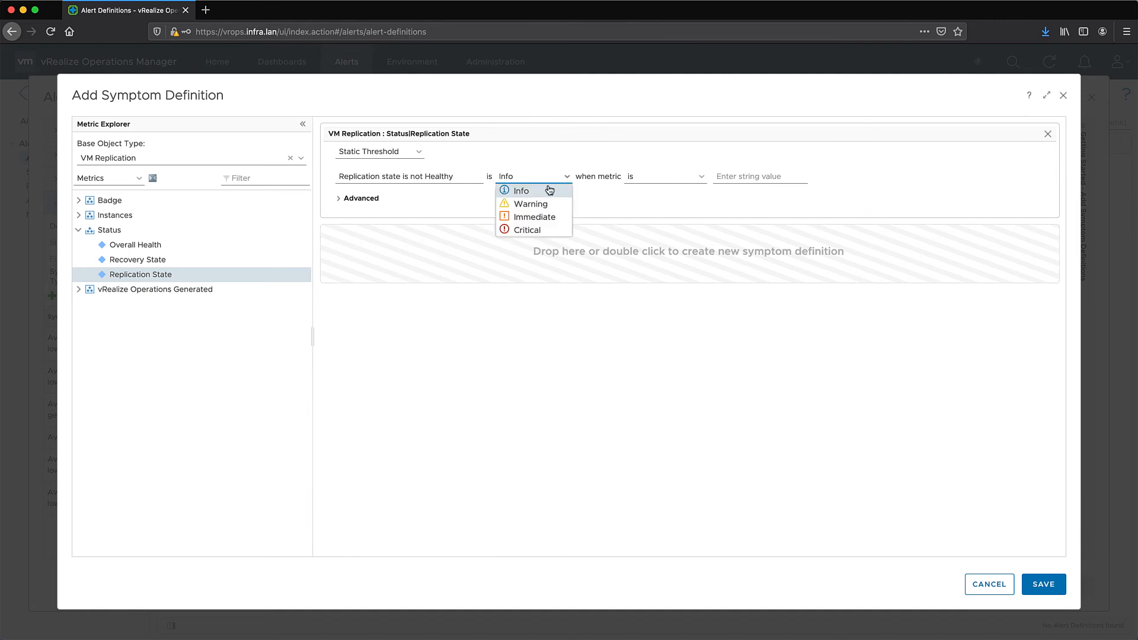
{"action": "left_click", "coordinate": [537, 204]}
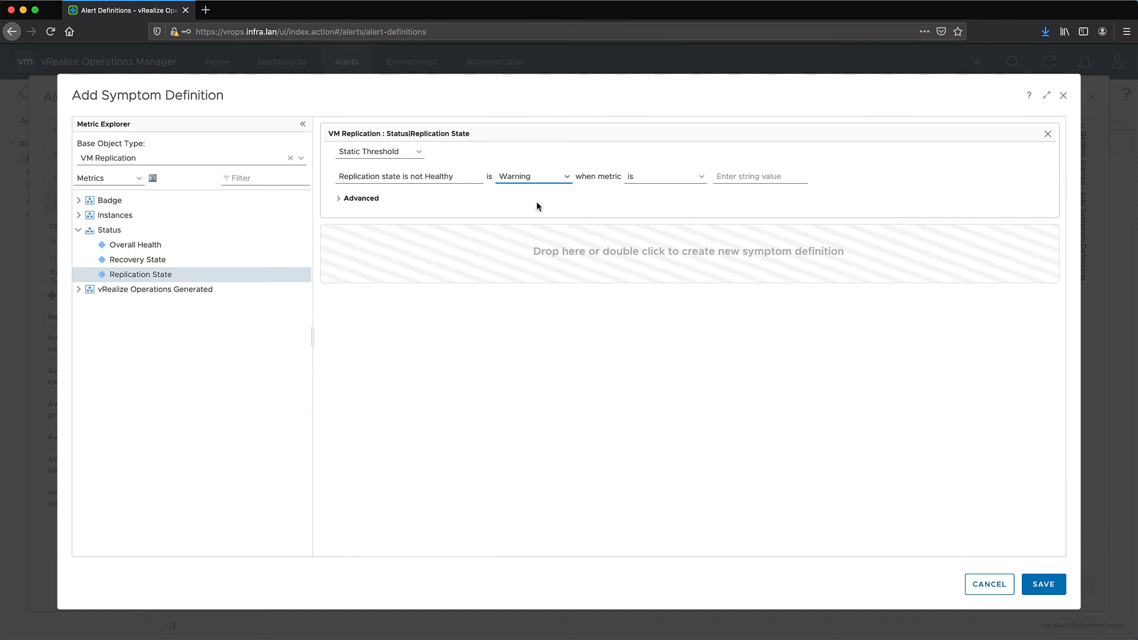
{"action": "left_click", "coordinate": [665, 178]}
{"action": "left_click", "coordinate": [635, 202]}
{"action": "left_click", "coordinate": [757, 176]}
{"action": "type", "text": "Healthy"}
{"action": "left_click", "coordinate": [1037, 581]}
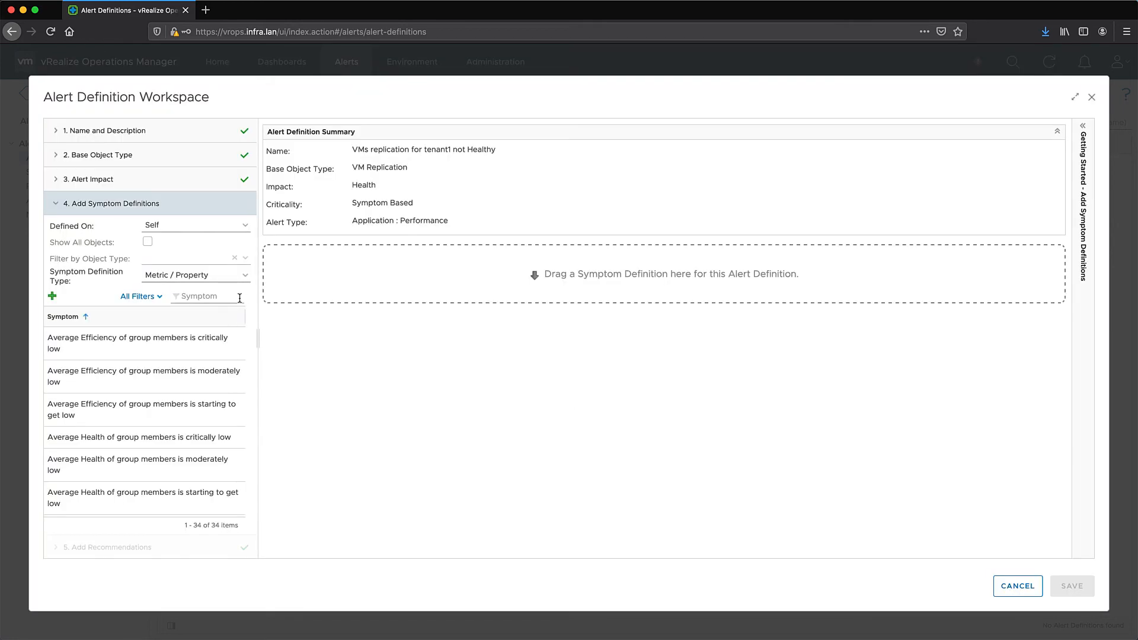
{"action": "left_click", "coordinate": [204, 296]}
Filter symptoms by 'replic', add 'Replication state is not Healthy' to the alert, and begin another symptom
{"action": "type", "text": "repl"}
{"action": "type", "text": "ic"}
{"action": "key", "text": "Return"}
{"action": "left_click_drag", "start_coordinate": [137, 336], "coordinate": [436, 273]}
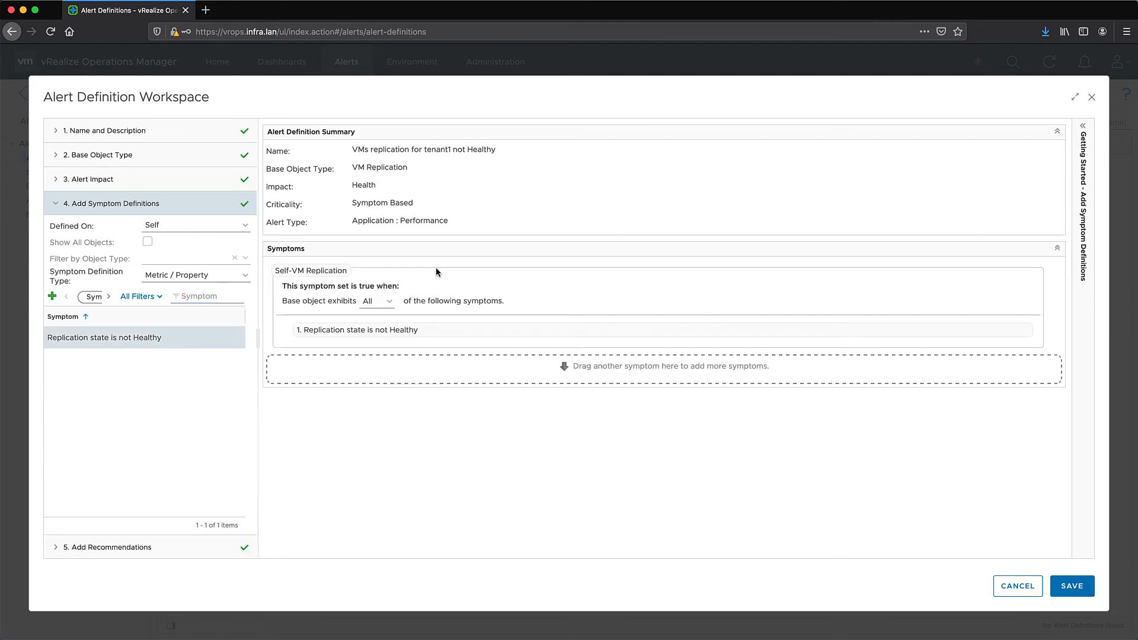
{"action": "left_click", "coordinate": [53, 296]}
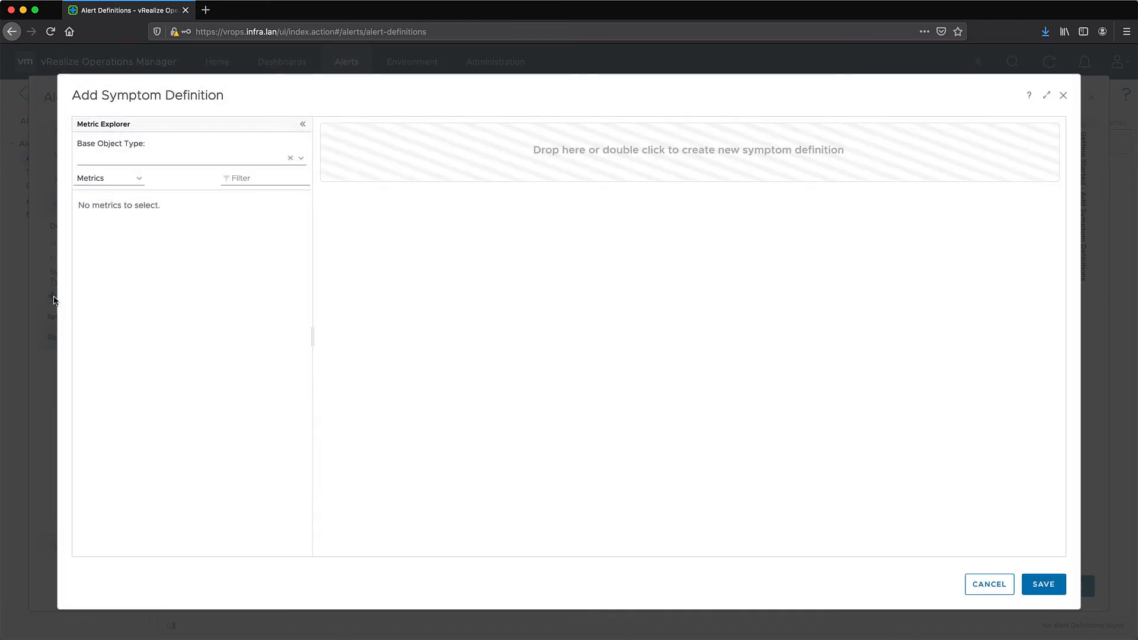
Save symptom 'Destination organization is tenant1' on property Topology > Destination Organization Name equal to tenant1
{"action": "left_click", "coordinate": [104, 179]}
{"action": "left_click", "coordinate": [104, 202]}
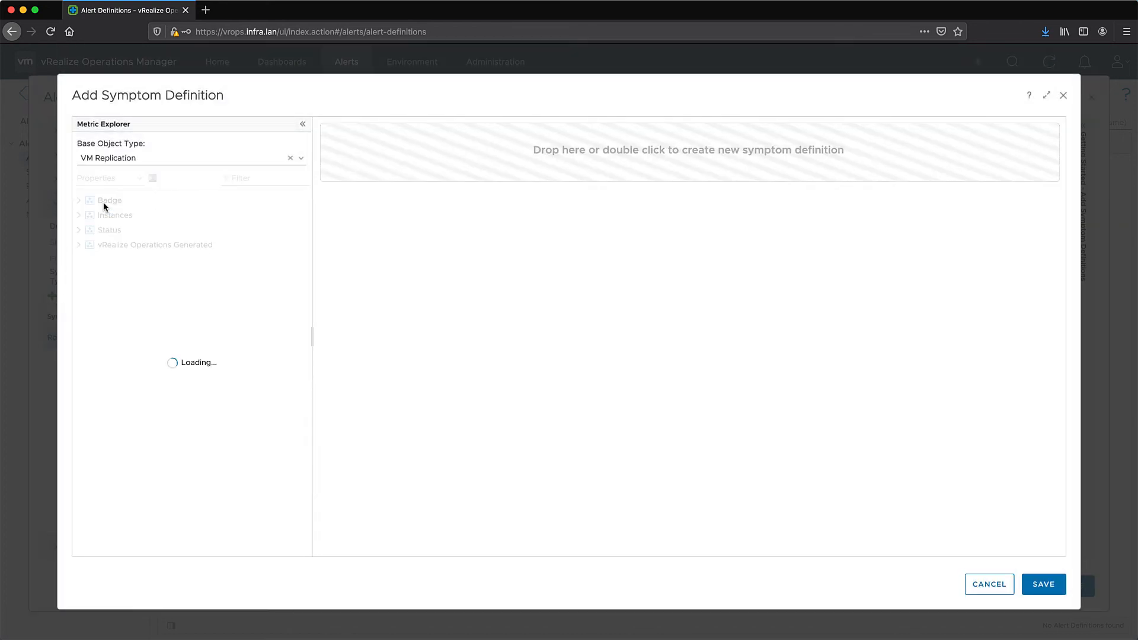
{"action": "left_click", "coordinate": [78, 230]}
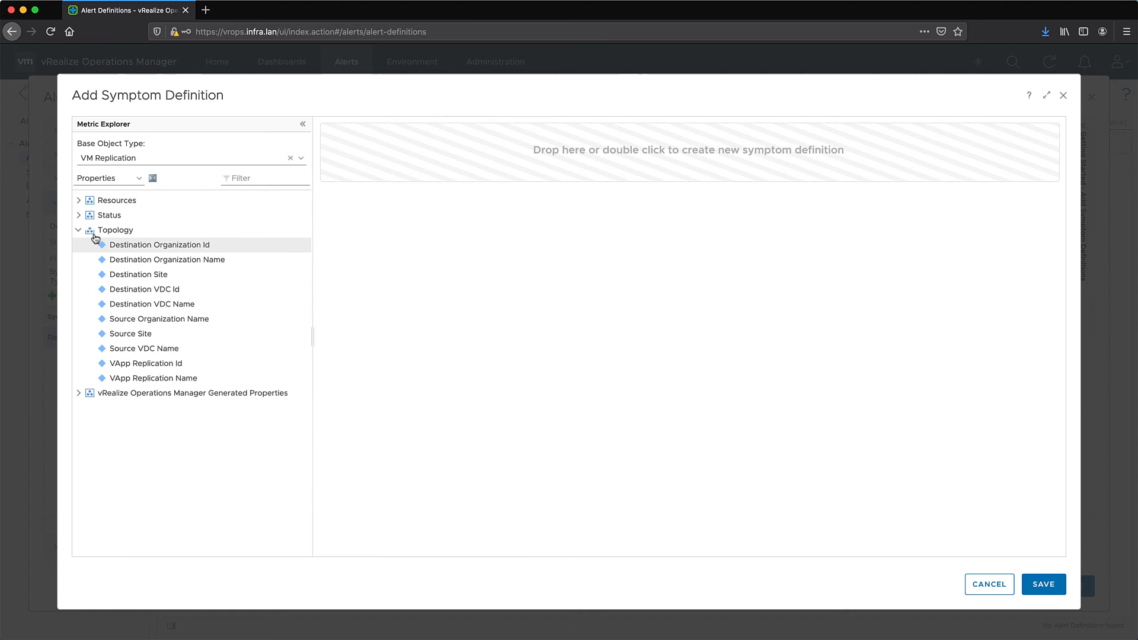
{"action": "double_click", "coordinate": [117, 261]}
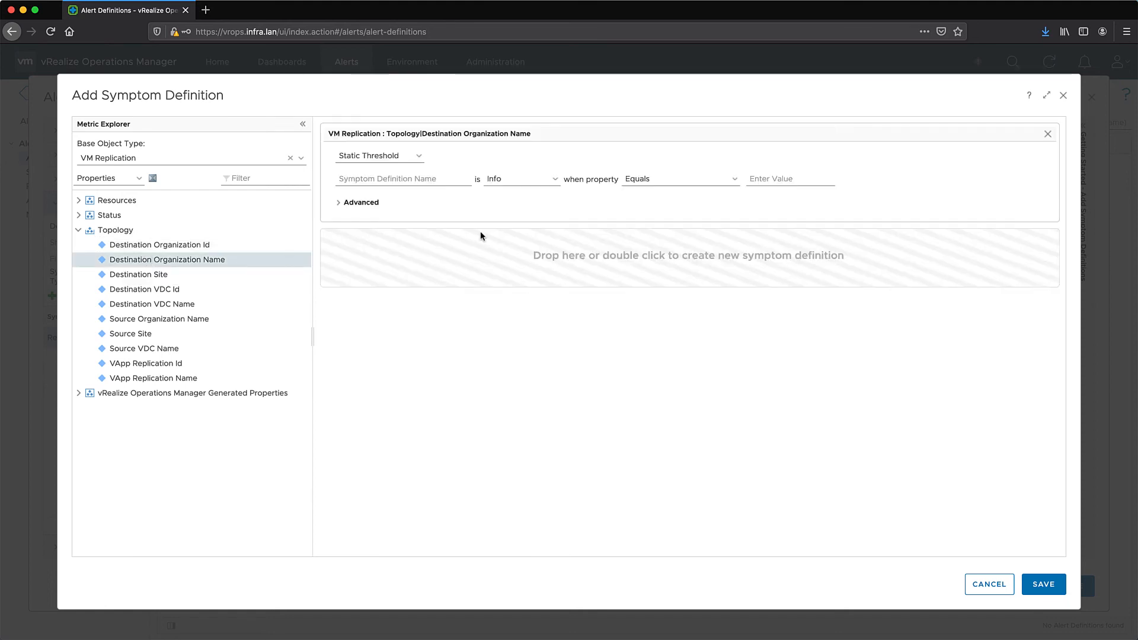
{"action": "left_click", "coordinate": [406, 178]}
{"action": "type", "text": "Destination organization is tenant1"}
{"action": "left_click", "coordinate": [776, 179]}
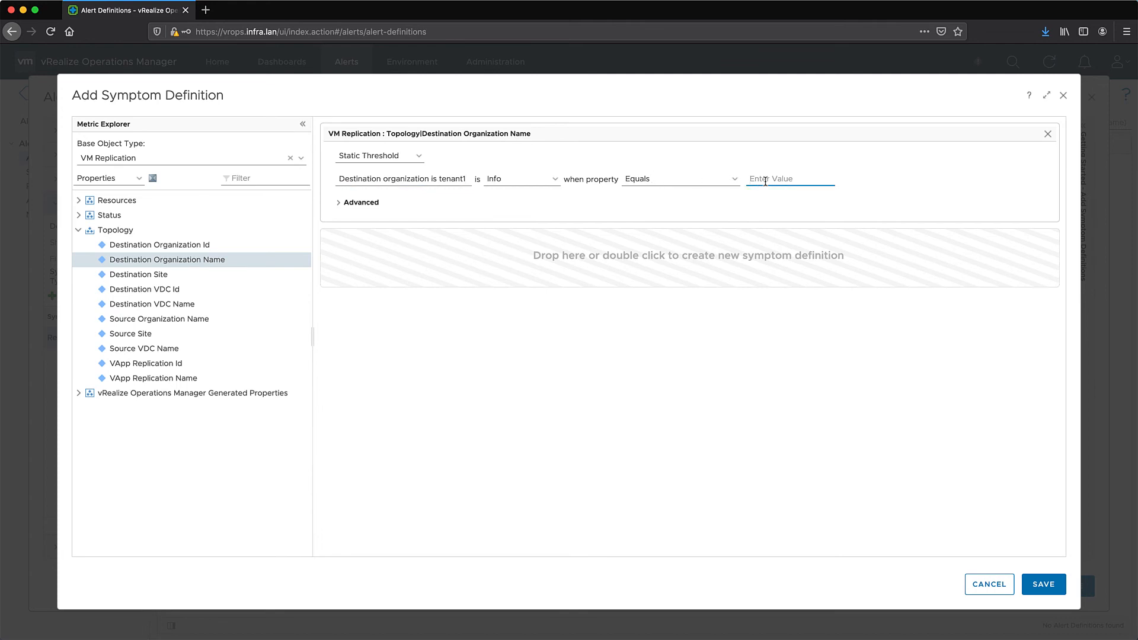
{"action": "left_click", "coordinate": [774, 207]}
{"action": "left_click", "coordinate": [1044, 585]}
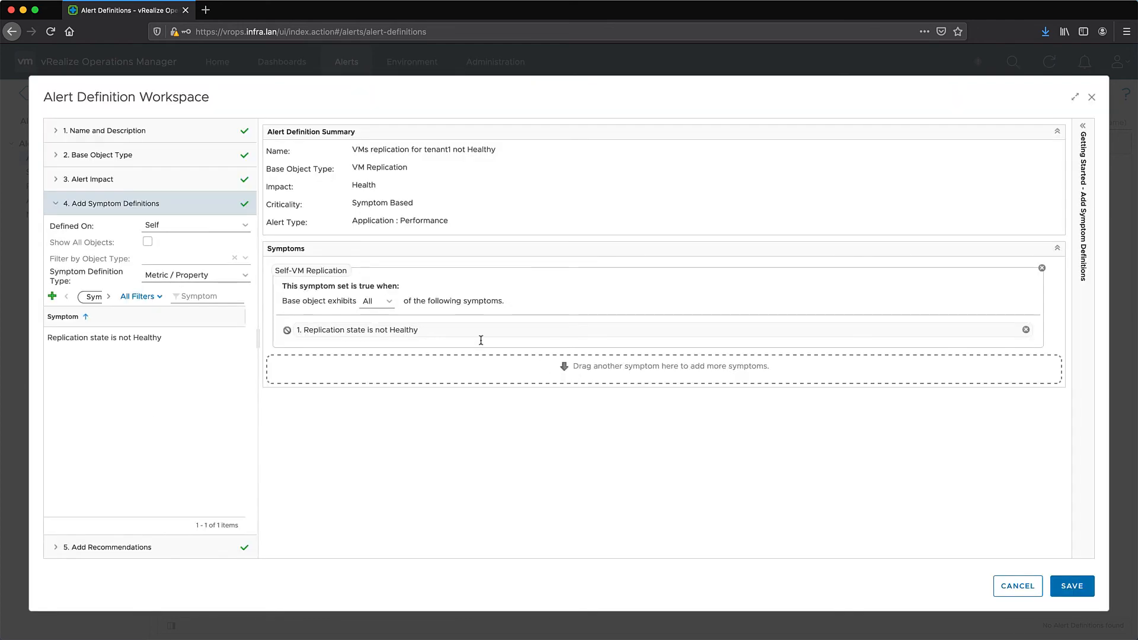
Filter symptoms by 'tena', add 'Destination organization is tenant1', keep Match All, and save the alert
{"action": "left_click", "coordinate": [201, 297]}
{"action": "type", "text": "tenant"}
{"action": "key", "text": "Return"}
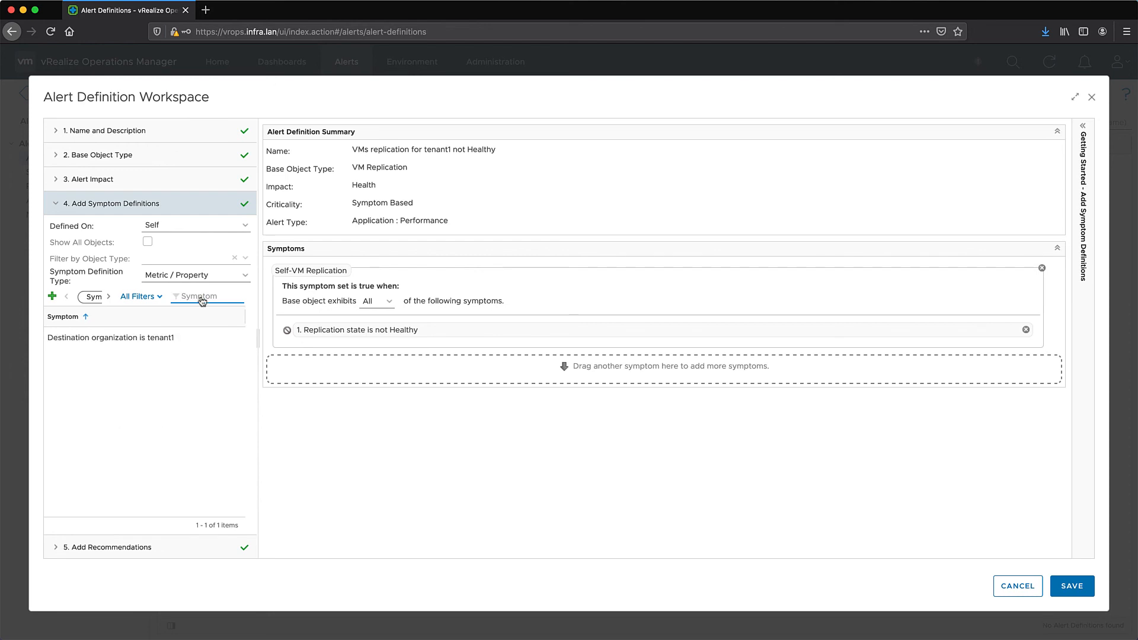
{"action": "left_click_drag", "start_coordinate": [151, 343], "coordinate": [438, 373]}
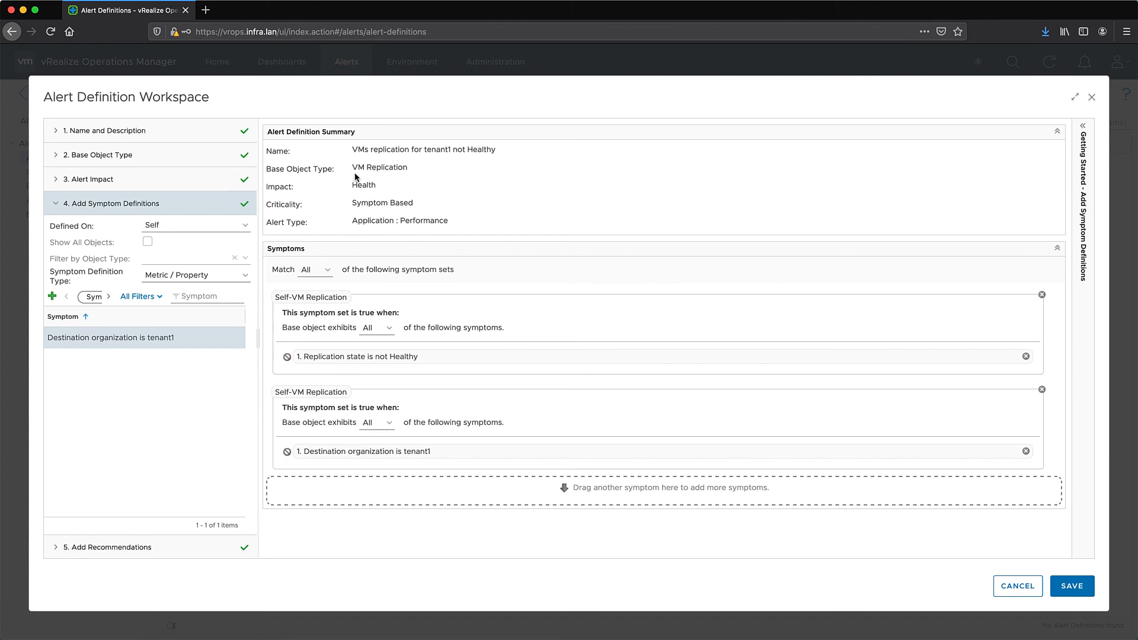
{"action": "left_click", "coordinate": [328, 271]}
{"action": "left_click", "coordinate": [328, 272]}
{"action": "left_click", "coordinate": [1072, 587]}
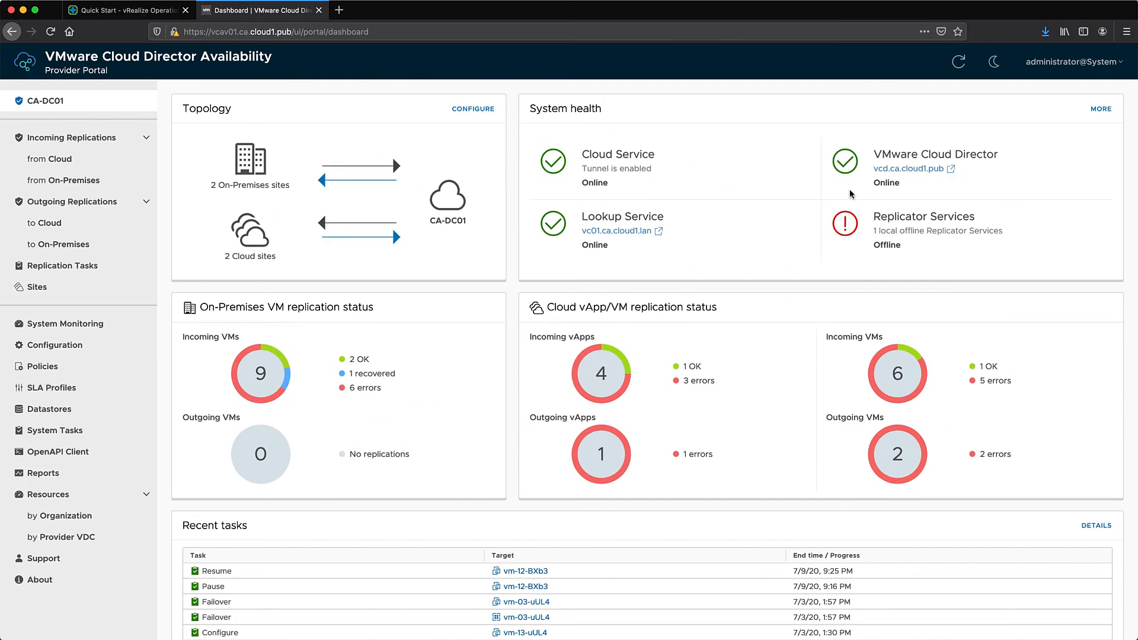
Check the offline replicators and the incoming on-premises replications' states, then return to vRealize Operations
{"action": "left_click_drag", "start_coordinate": [876, 215], "coordinate": [977, 220]}
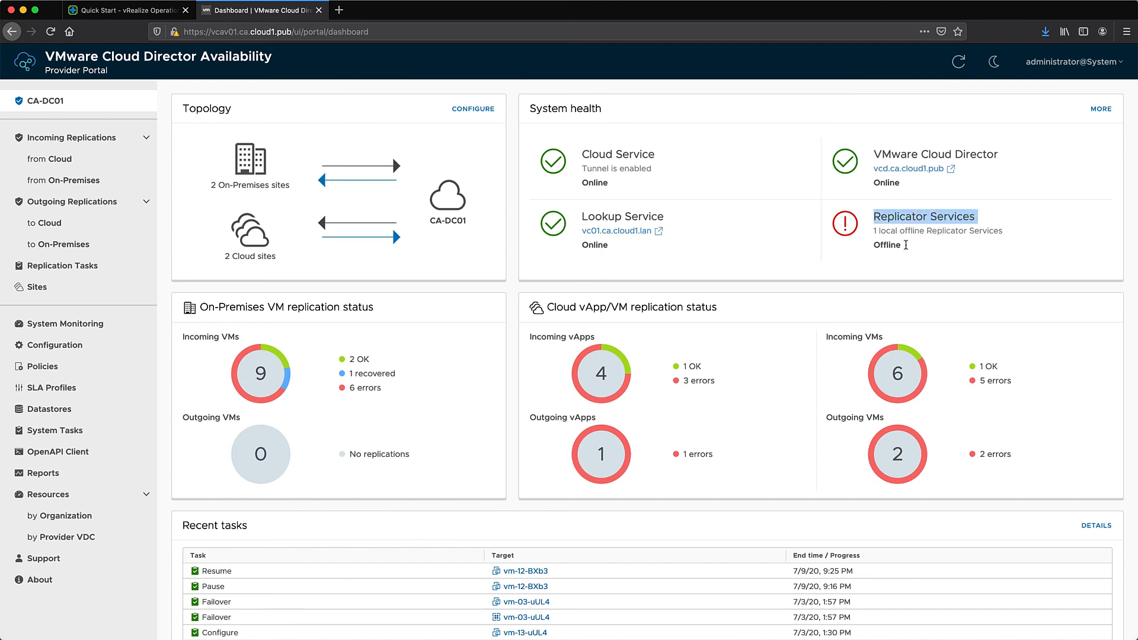
{"action": "double_click", "coordinate": [885, 247]}
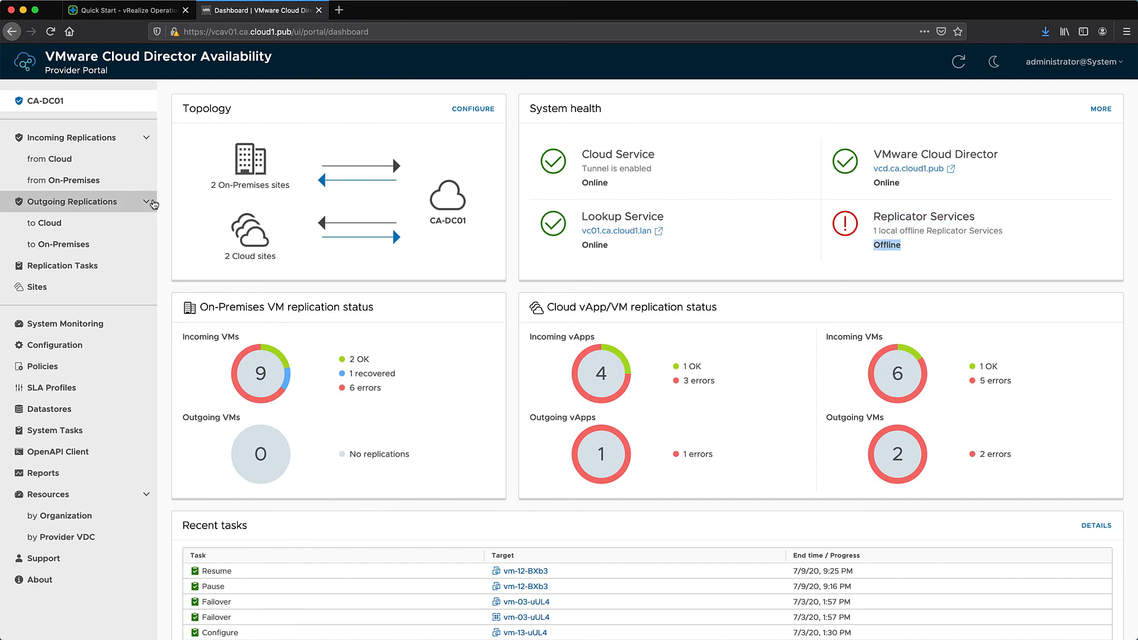
{"action": "left_click", "coordinate": [86, 184]}
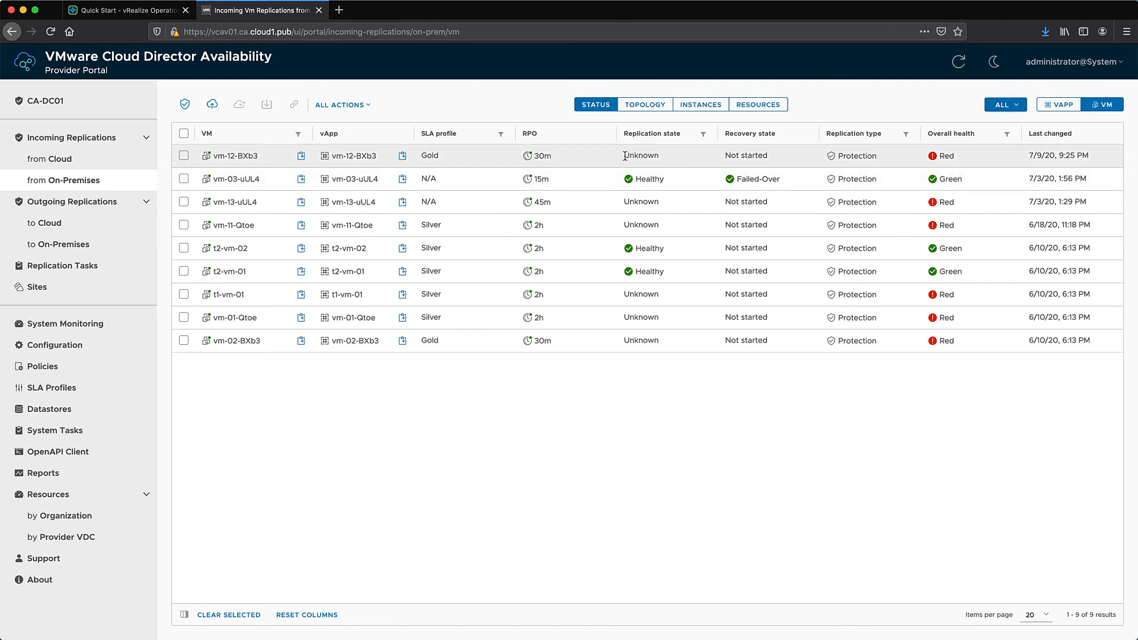
{"action": "left_click_drag", "start_coordinate": [625, 156], "coordinate": [660, 159]}
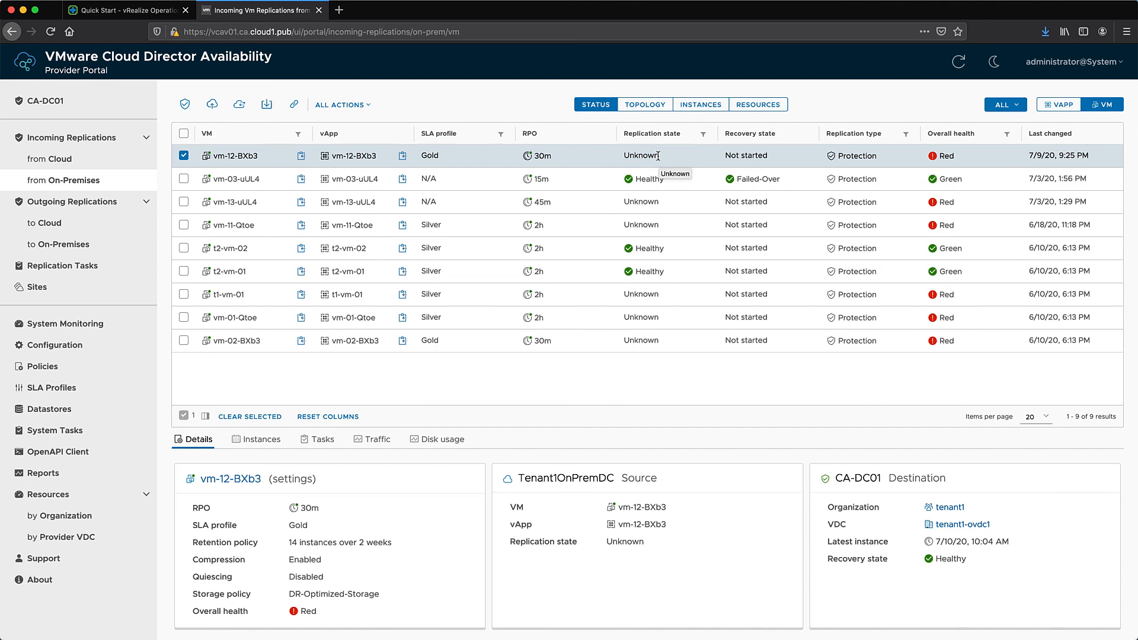
{"action": "left_click", "coordinate": [130, 12]}
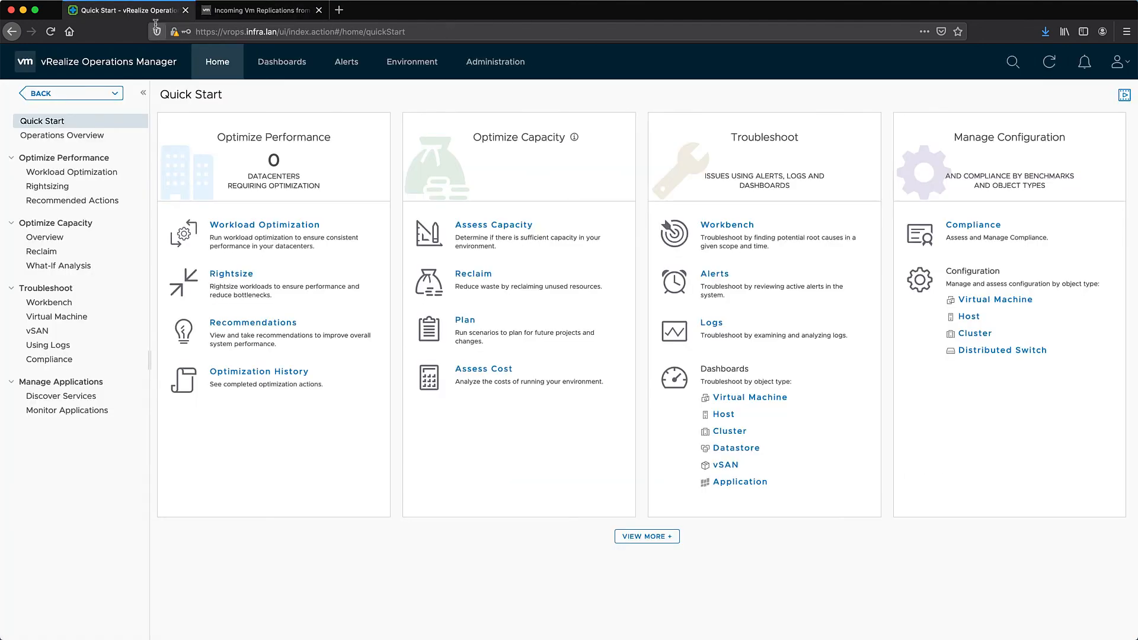
Open Alerts and expand the 1 Hour group showing the tenant1 replication warnings
{"action": "left_click", "coordinate": [346, 65]}
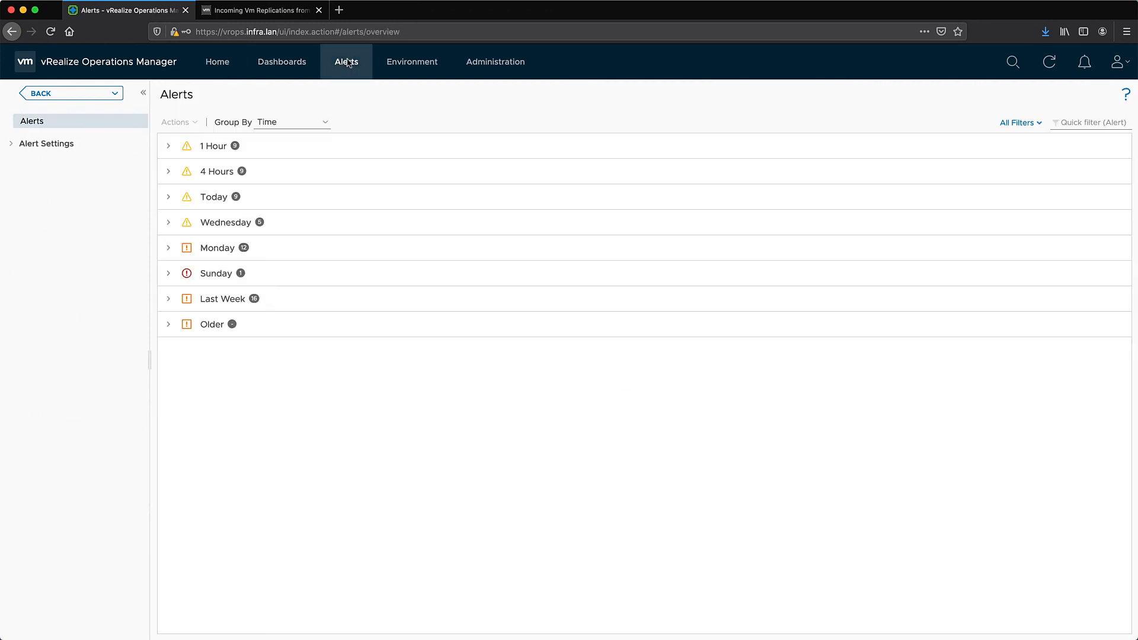
{"action": "left_click", "coordinate": [169, 146]}
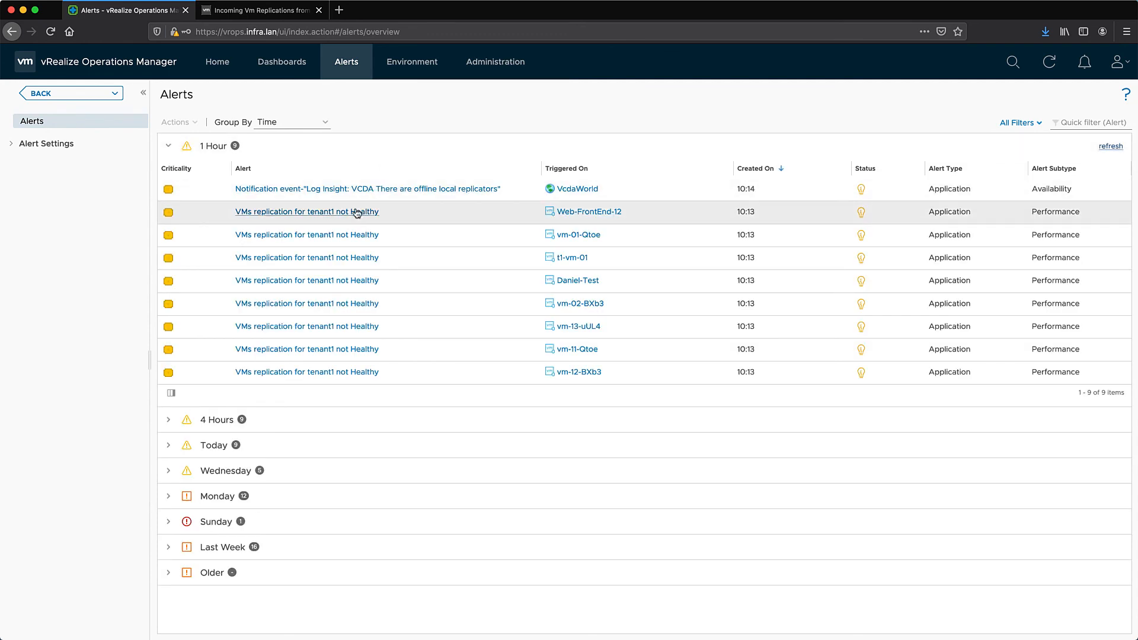
Open Web-FrontEnd-12's 'VMs replication for tenant1 not Healthy' alert and view its two symptoms
{"action": "left_click", "coordinate": [287, 212]}
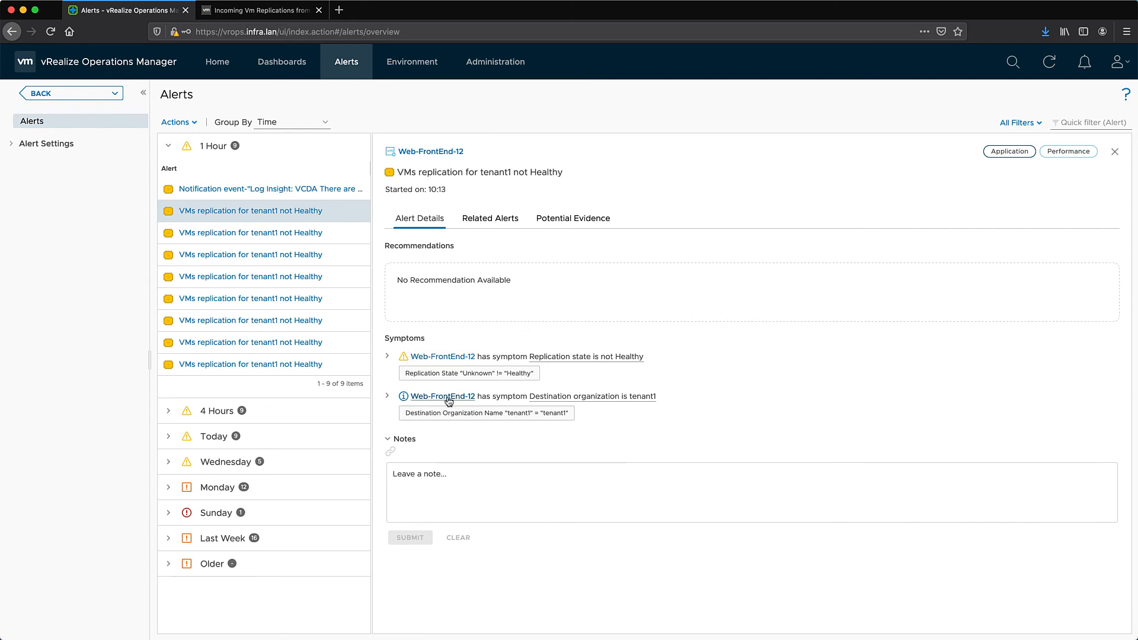
{"action": "mouse_move", "coordinate": [573, 394]}
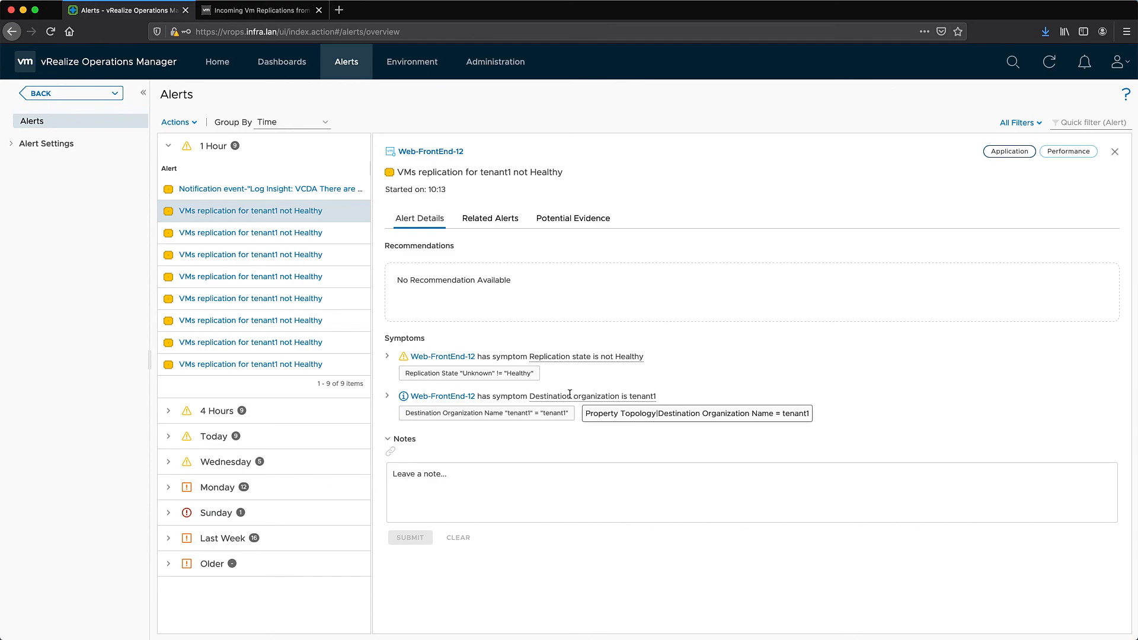